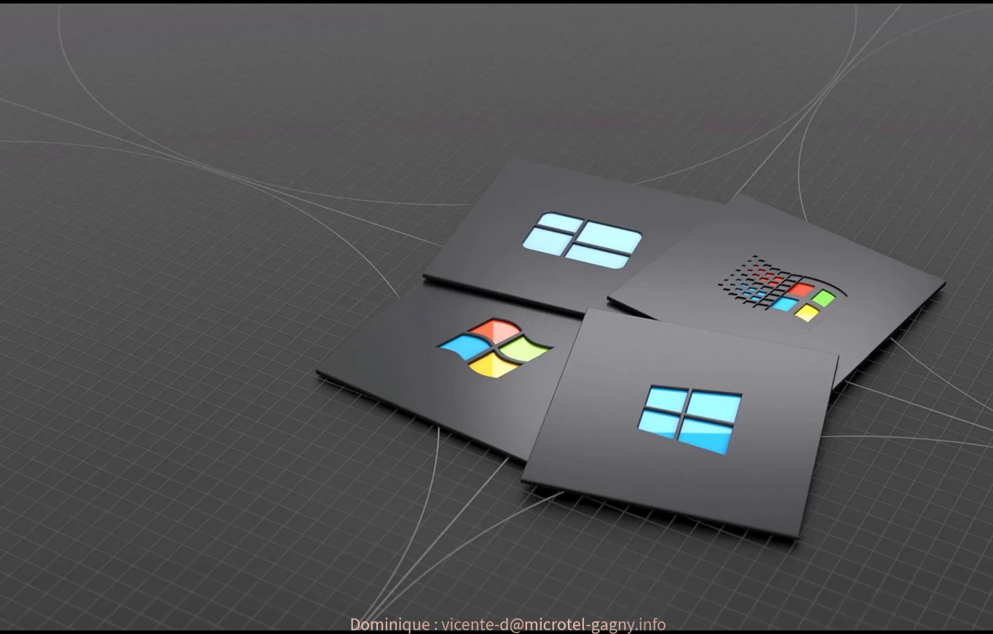
Switch to the Word document and show its formatting marks, hiding them again after checking the paragraph ends
{"action": "left_click", "coordinate": [606, 632]}
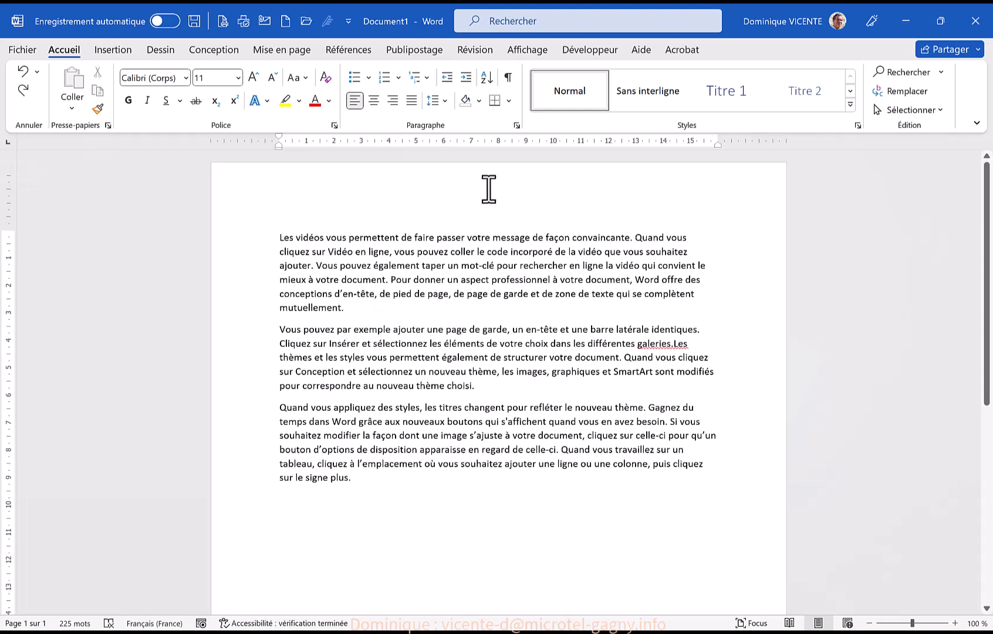
{"action": "left_click", "coordinate": [505, 78]}
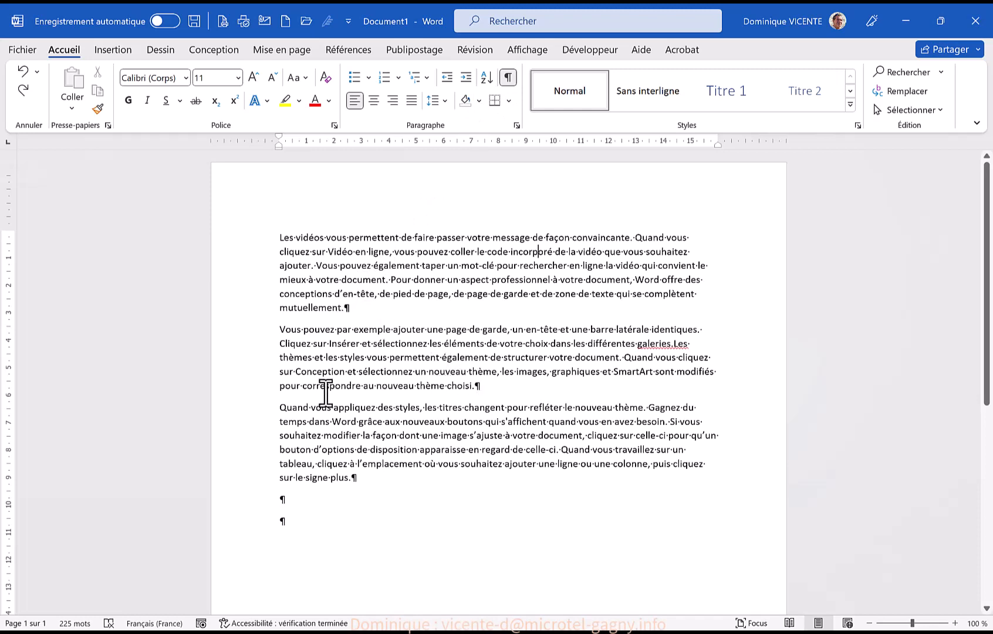
{"action": "left_click", "coordinate": [509, 75]}
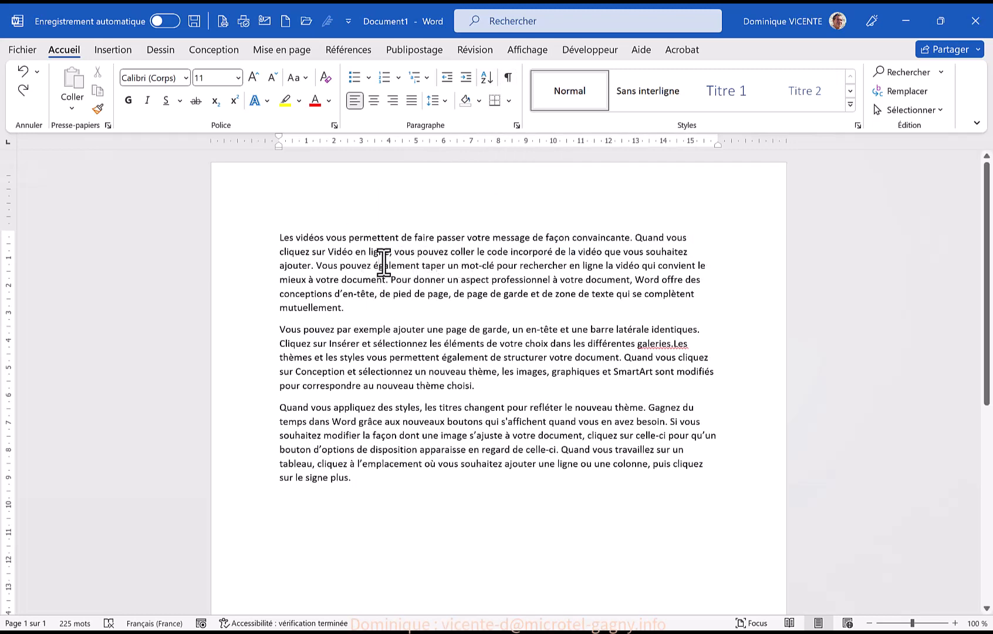
Examine the styles in the gallery with the cursor in the first paragraph, and keep the Normal style
{"action": "left_click", "coordinate": [411, 253]}
{"action": "left_click", "coordinate": [395, 279]}
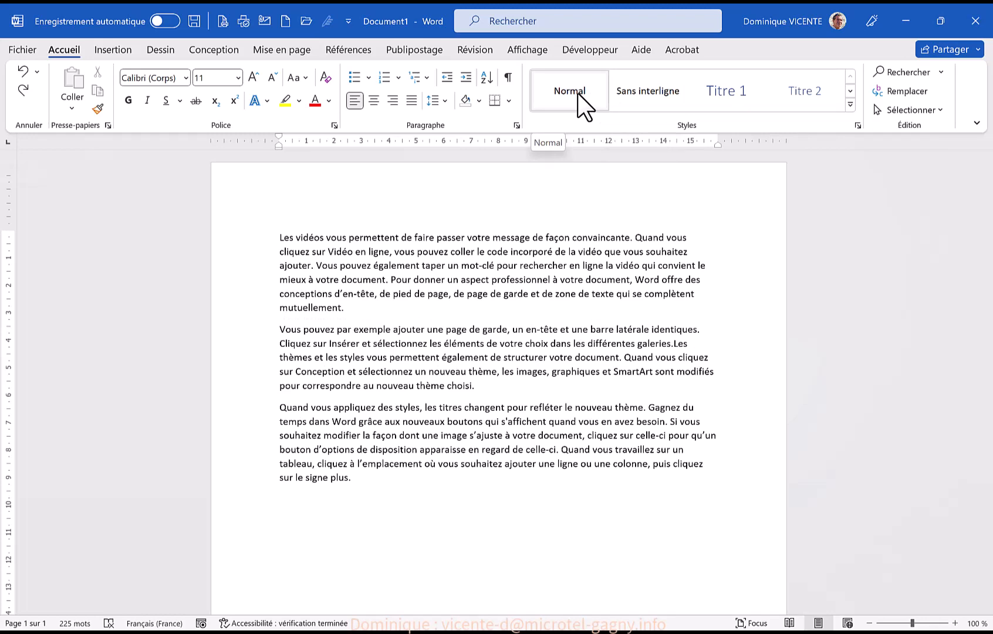
{"action": "left_click", "coordinate": [850, 104]}
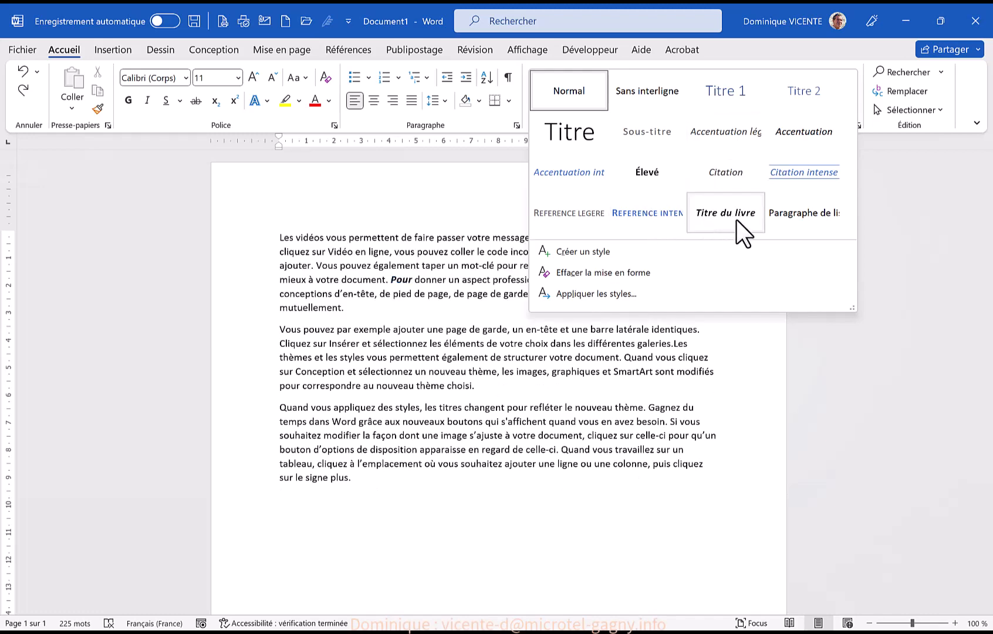
{"action": "left_click", "coordinate": [568, 92]}
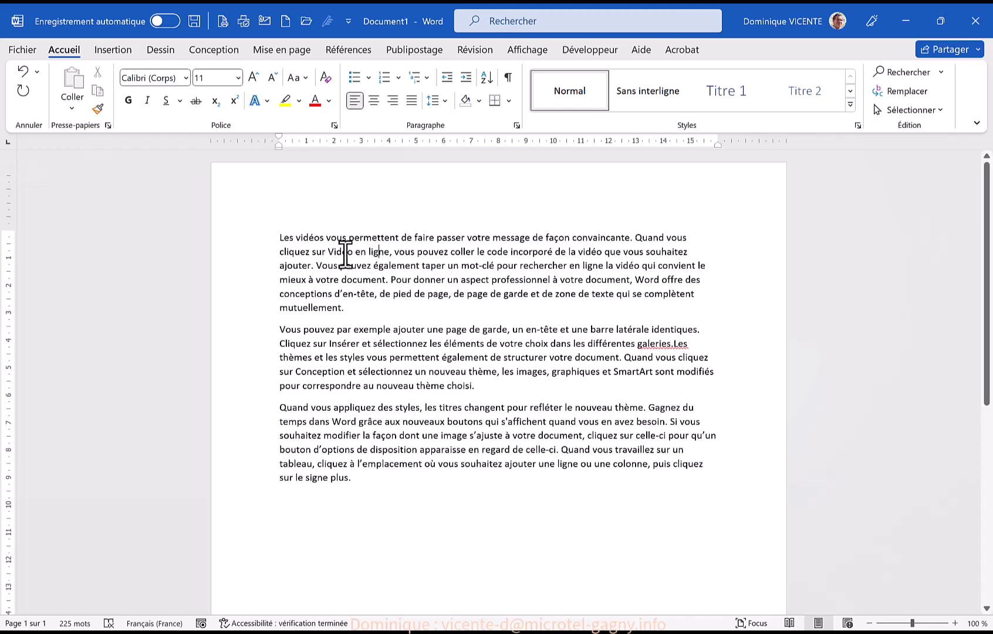
Start creating a new style from the first paragraph's formatting and name it Microtel
{"action": "left_click", "coordinate": [435, 252]}
{"action": "left_click", "coordinate": [851, 105]}
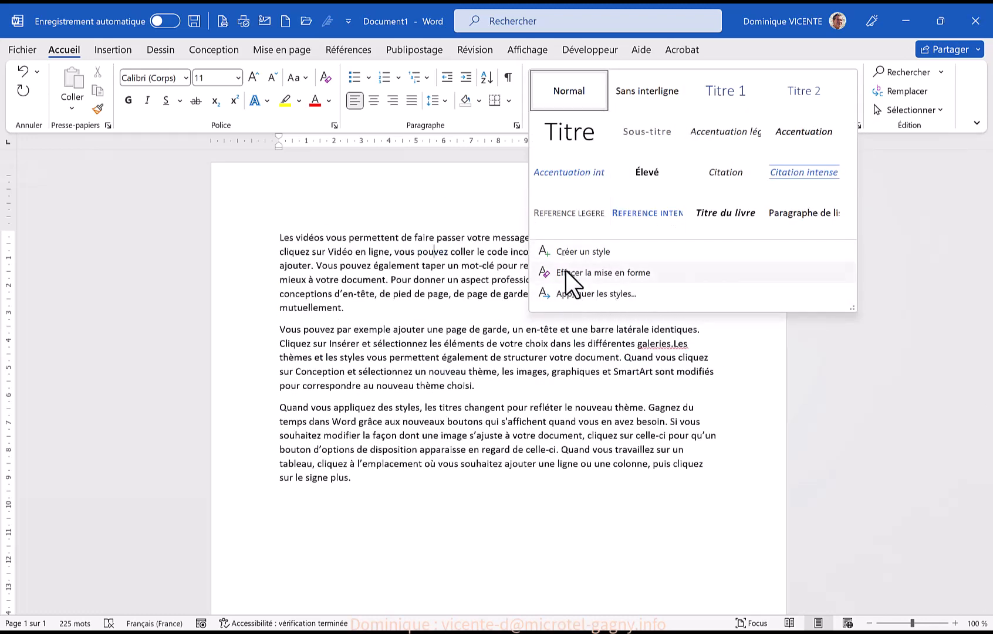
{"action": "left_click", "coordinate": [579, 255]}
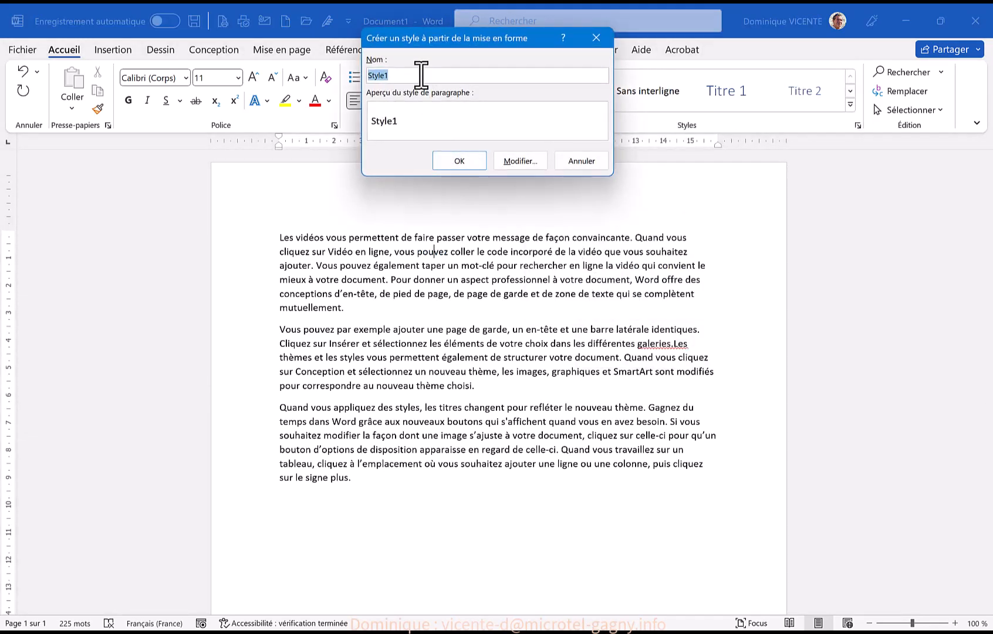
{"action": "type", "text": "mon"}
{"action": "key", "text": "BackSpace"}
{"action": "key", "text": "BackSpace"}
{"action": "key", "text": "BackSpace"}
{"action": "type", "text": "Microtel"}
Open the full settings of the new Microtel style and base it on Normal
{"action": "left_click", "coordinate": [522, 161]}
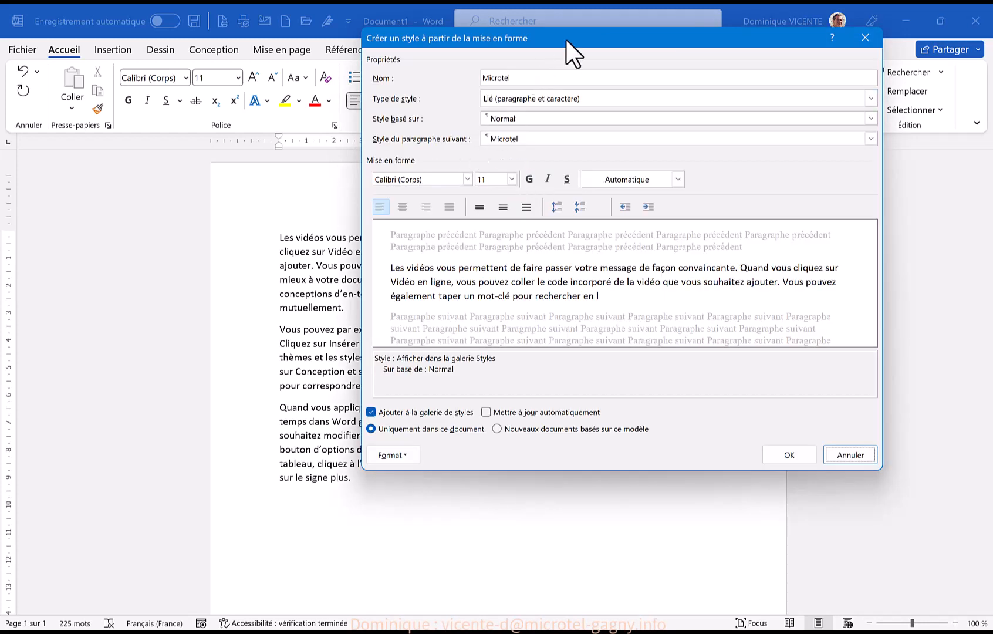
{"action": "left_click_drag", "start_coordinate": [566, 39], "coordinate": [297, 157]}
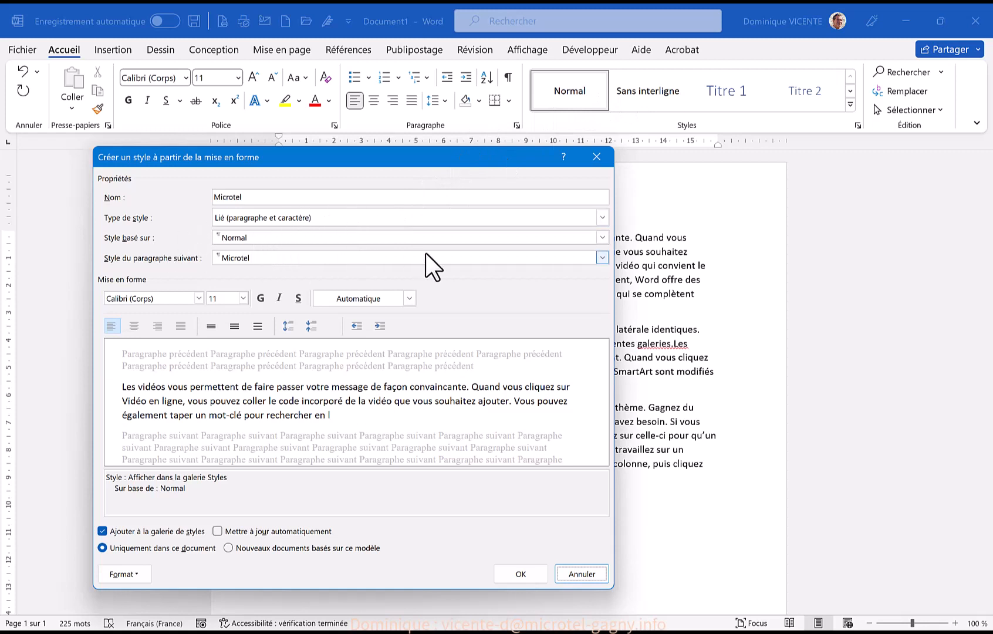
{"action": "left_click", "coordinate": [604, 238]}
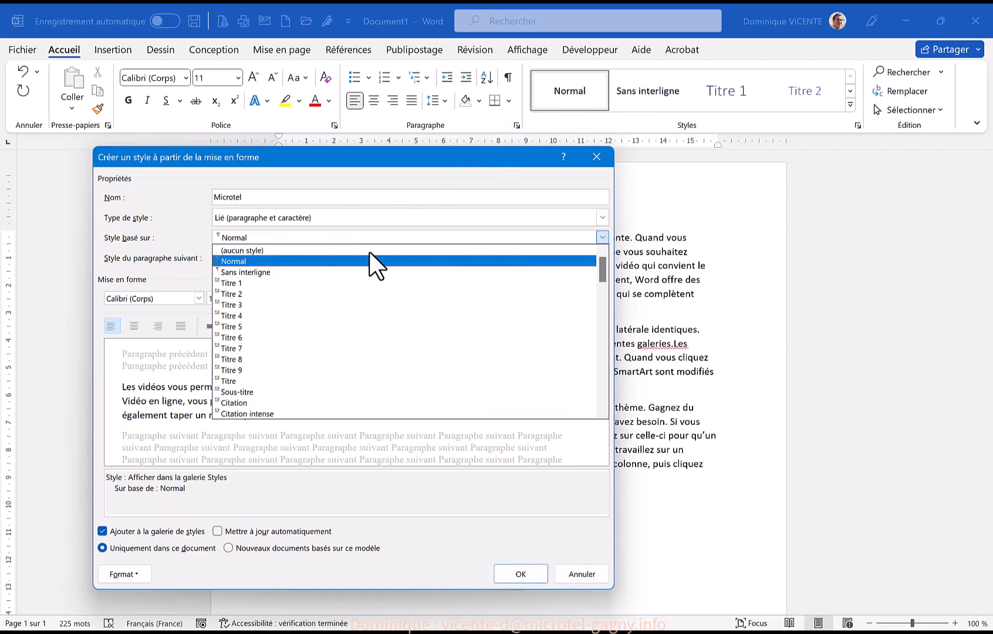
{"action": "left_click", "coordinate": [229, 263]}
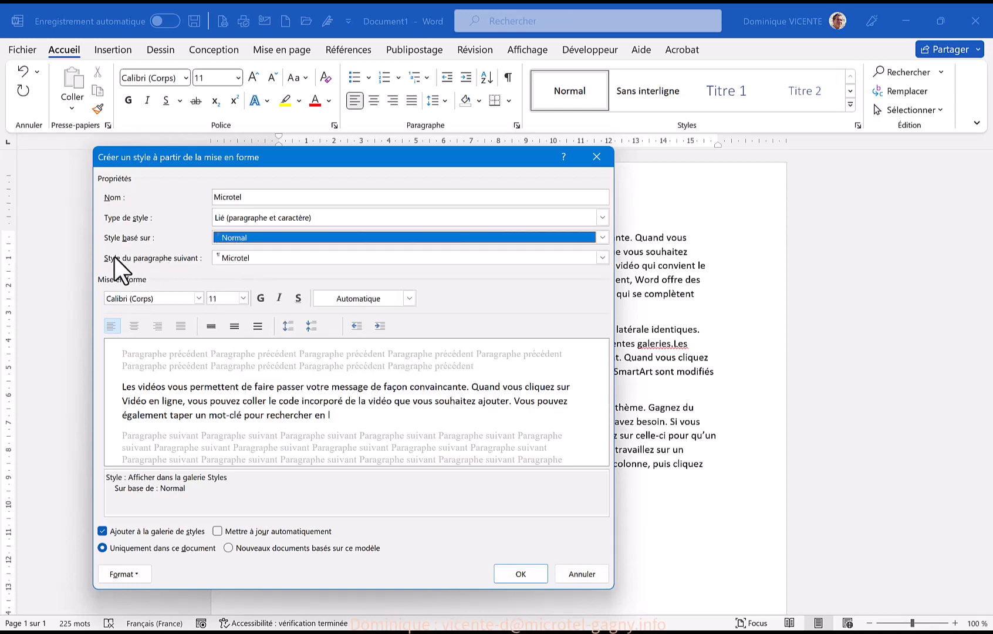
Set the Microtel style's font to Arial, 12 pt, in the standard dark blue colour (Bleu foncé)
{"action": "left_click", "coordinate": [199, 301]}
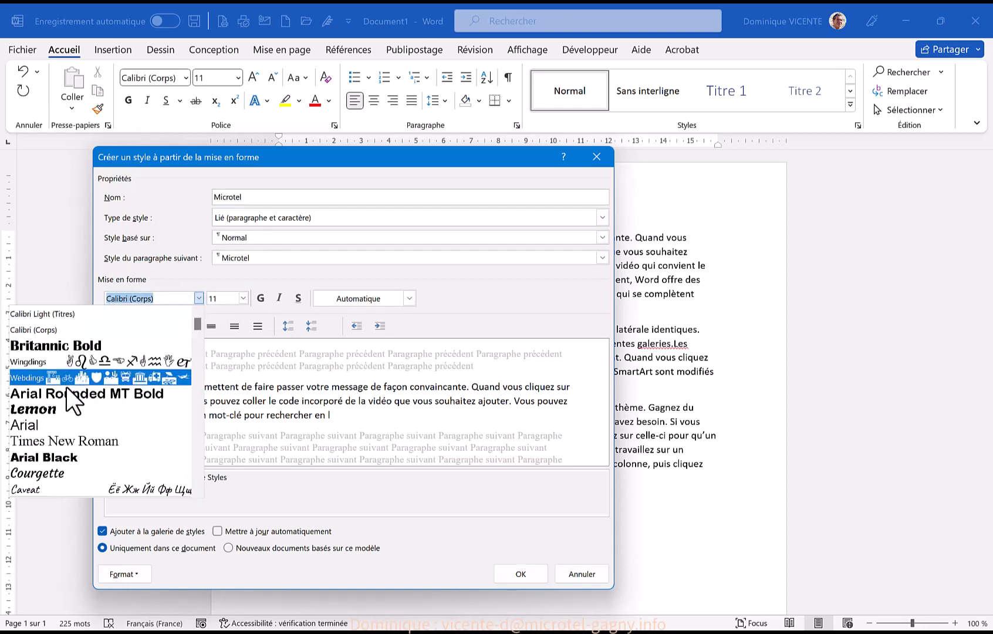
{"action": "scroll", "coordinate": [82, 397], "scroll_direction": "down", "scroll_amount": 2}
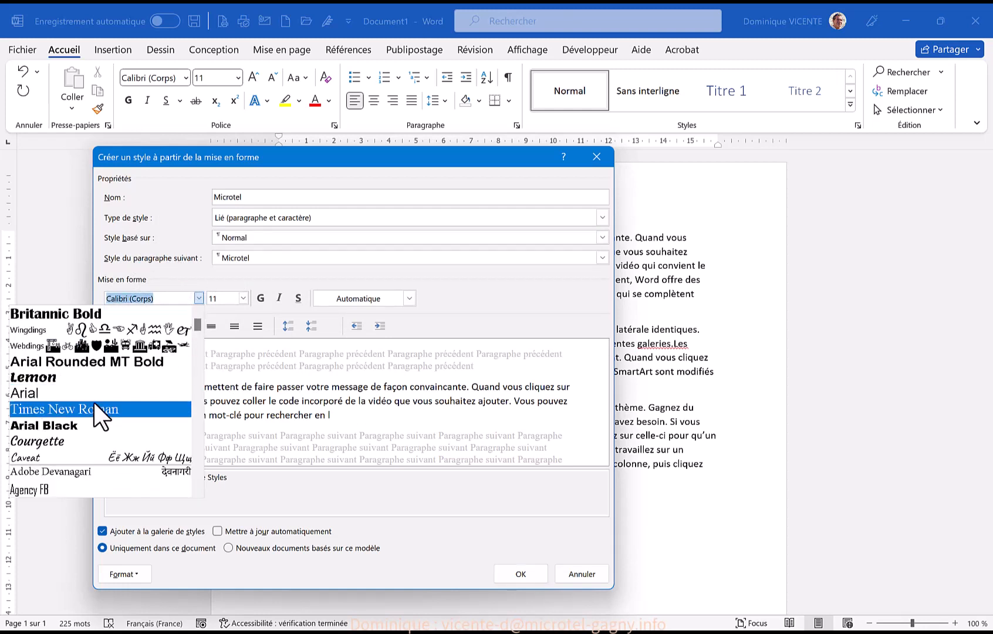
{"action": "scroll", "coordinate": [124, 383], "scroll_direction": "down", "scroll_amount": 1}
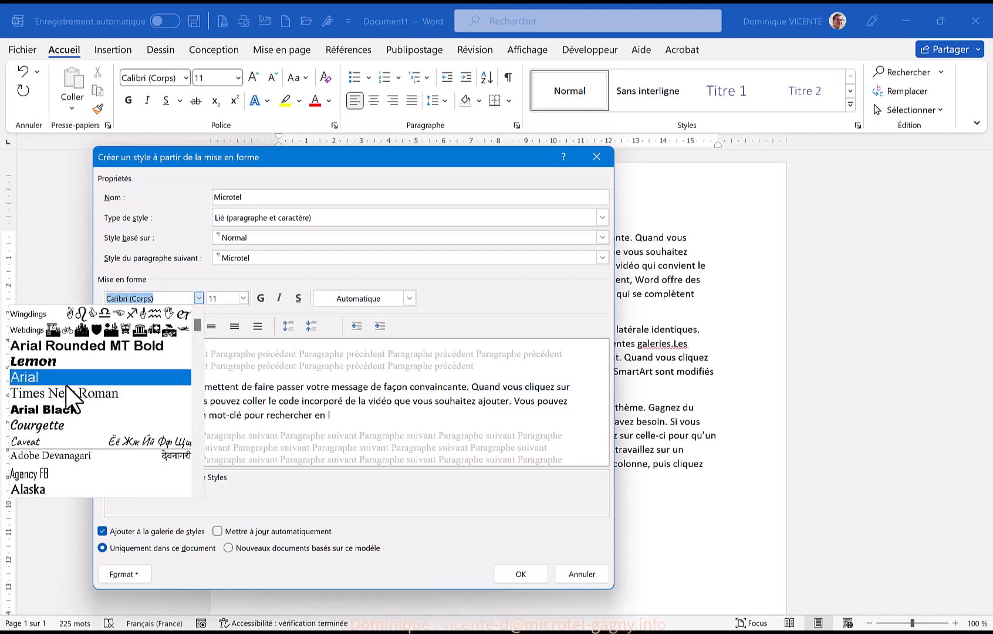
{"action": "left_click", "coordinate": [38, 378]}
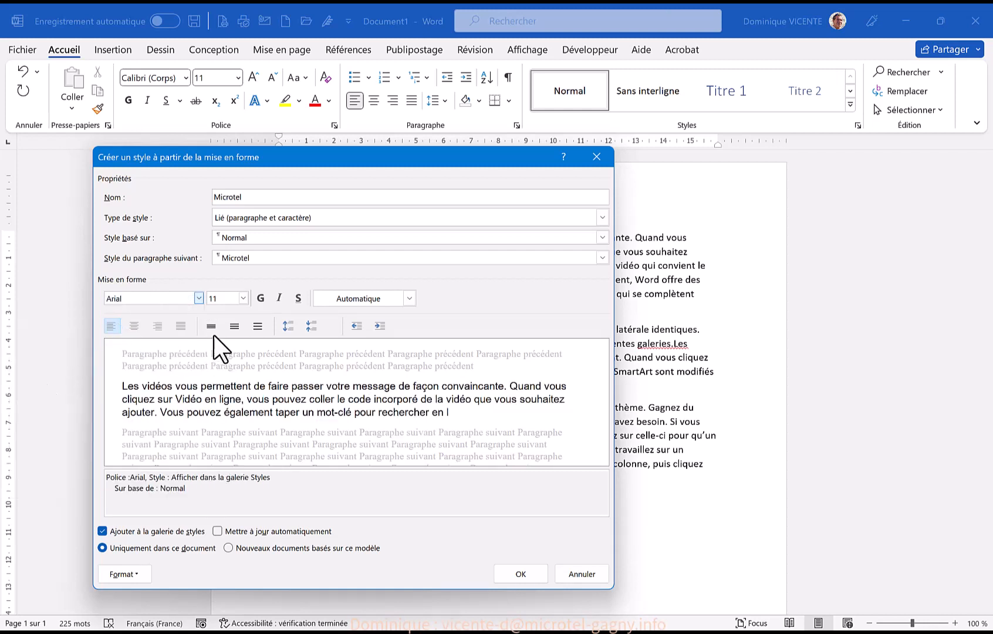
{"action": "left_click", "coordinate": [243, 298]}
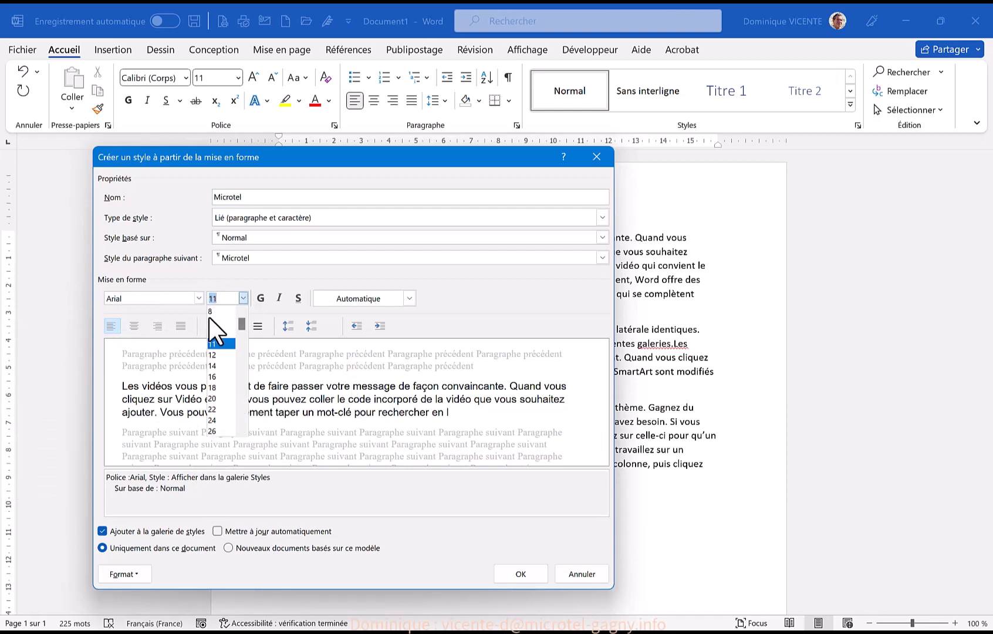
{"action": "left_click", "coordinate": [215, 354]}
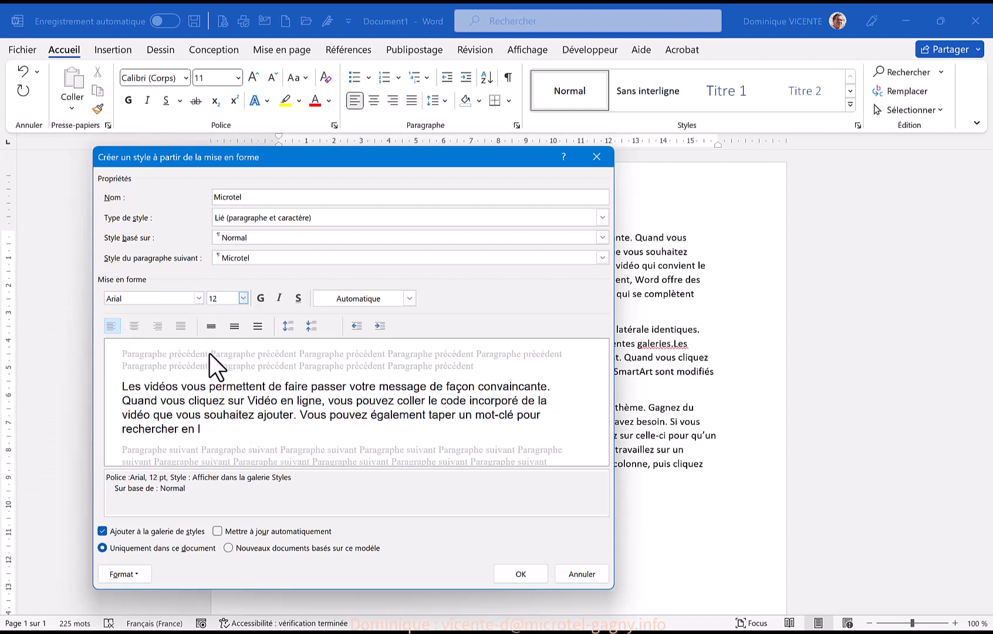
{"action": "left_click", "coordinate": [409, 298]}
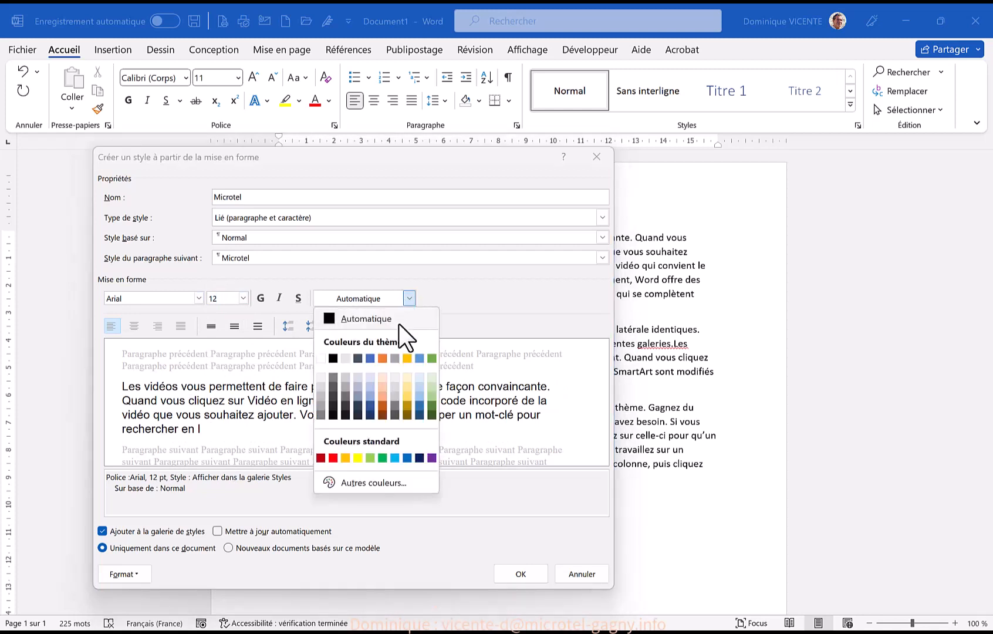
{"action": "left_click", "coordinate": [419, 458]}
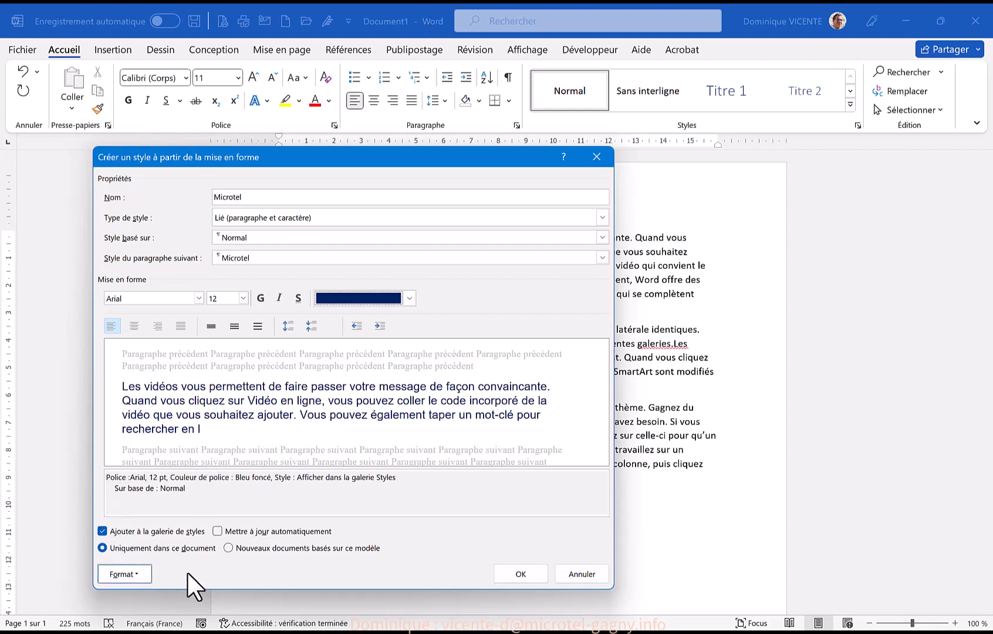
Add a left-aligned tab stop at 10 cm to the Microtel style and confirm the style's creation
{"action": "left_click", "coordinate": [130, 575]}
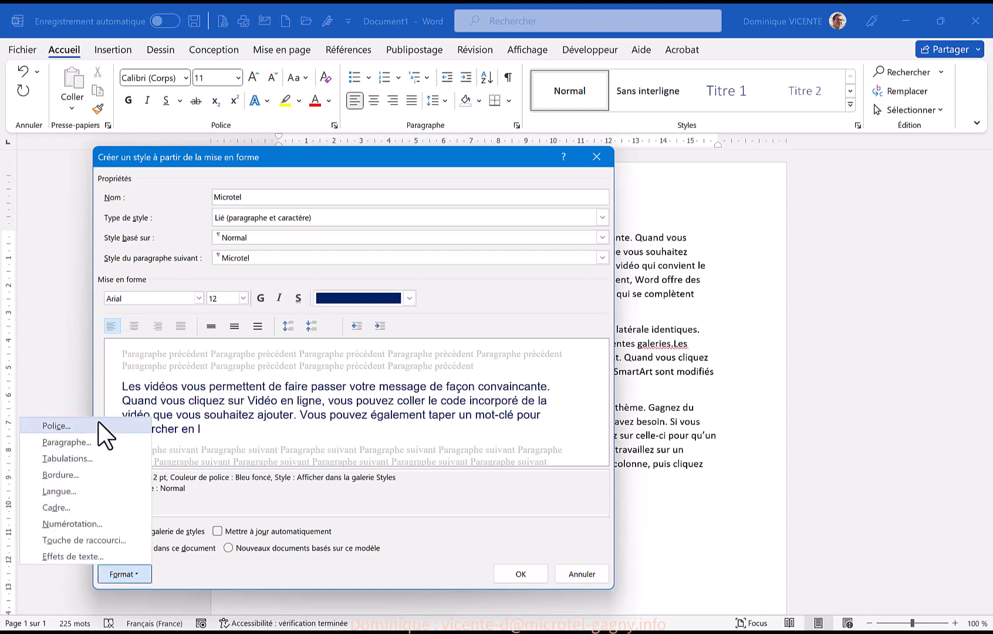
{"action": "left_click", "coordinate": [66, 462]}
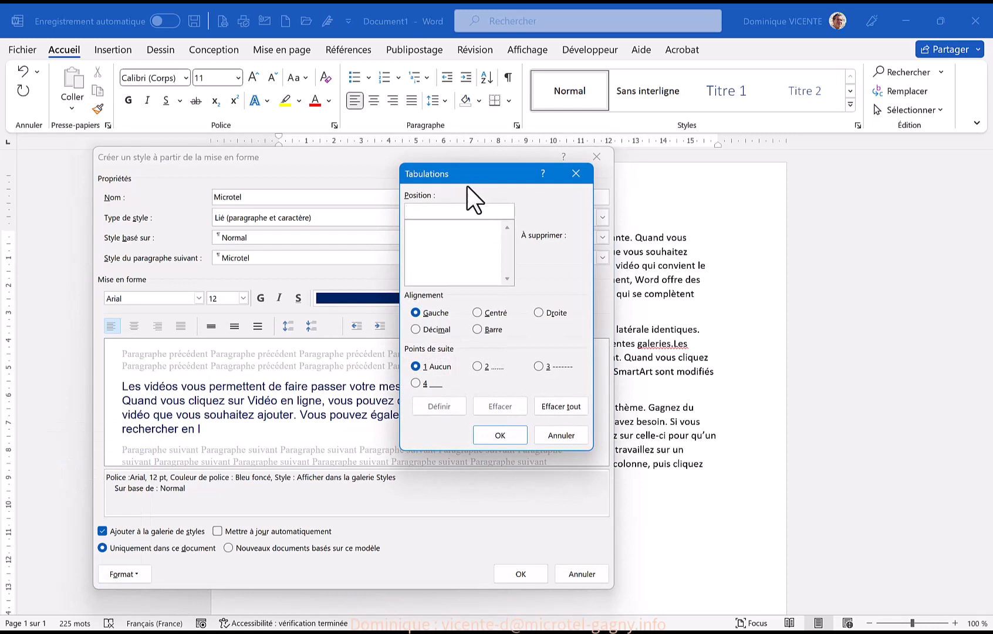
{"action": "left_click_drag", "start_coordinate": [468, 186], "coordinate": [451, 164]}
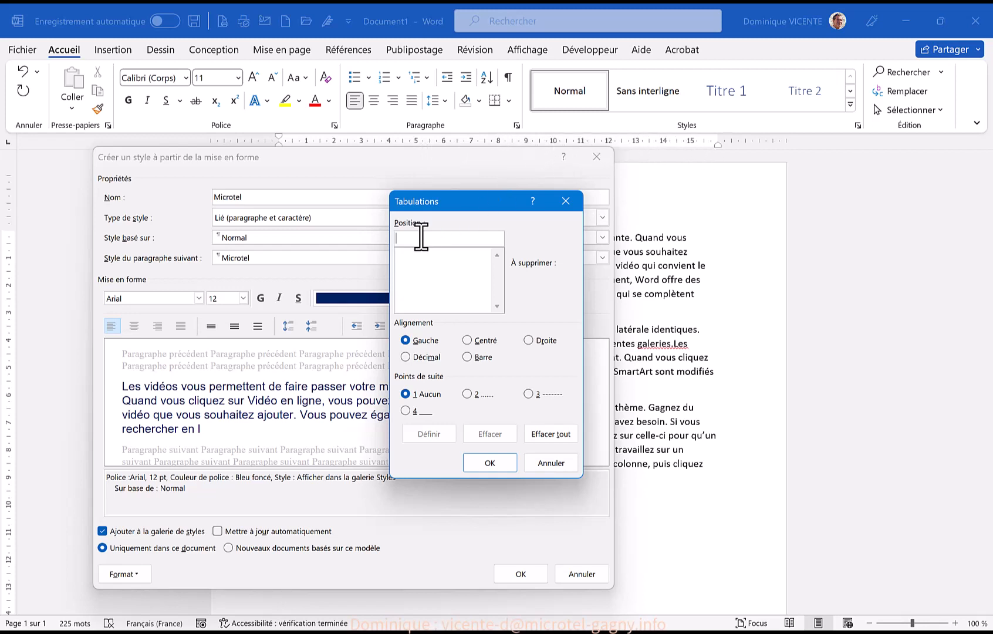
{"action": "type", "text": "6"}
{"action": "key", "text": "BackSpace"}
{"action": "type", "text": "10"}
{"action": "left_click", "coordinate": [535, 341]}
{"action": "left_click", "coordinate": [418, 343]}
{"action": "key", "text": "Return"}
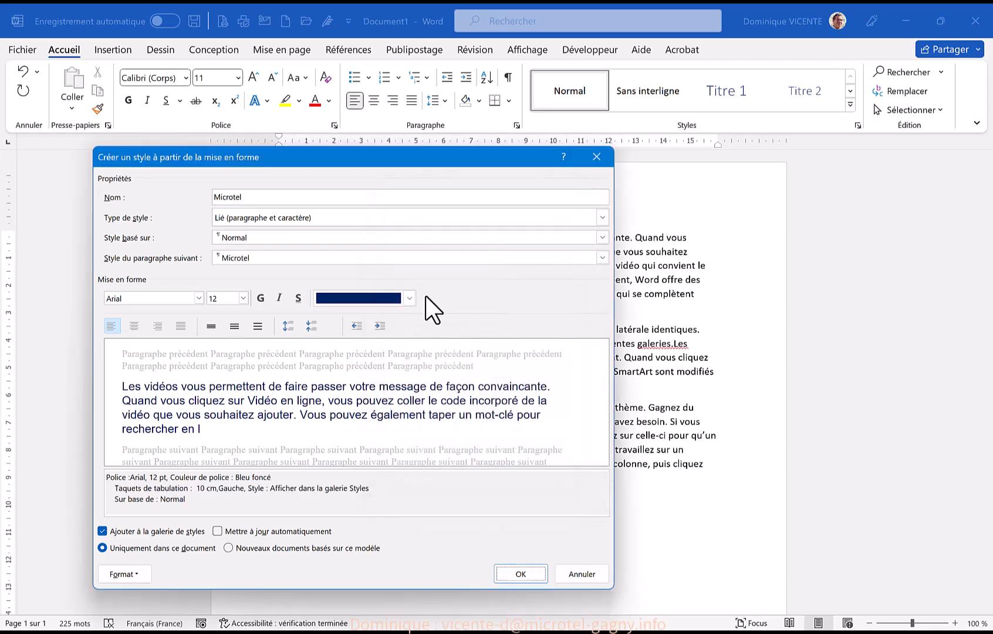
{"action": "left_click", "coordinate": [506, 572]}
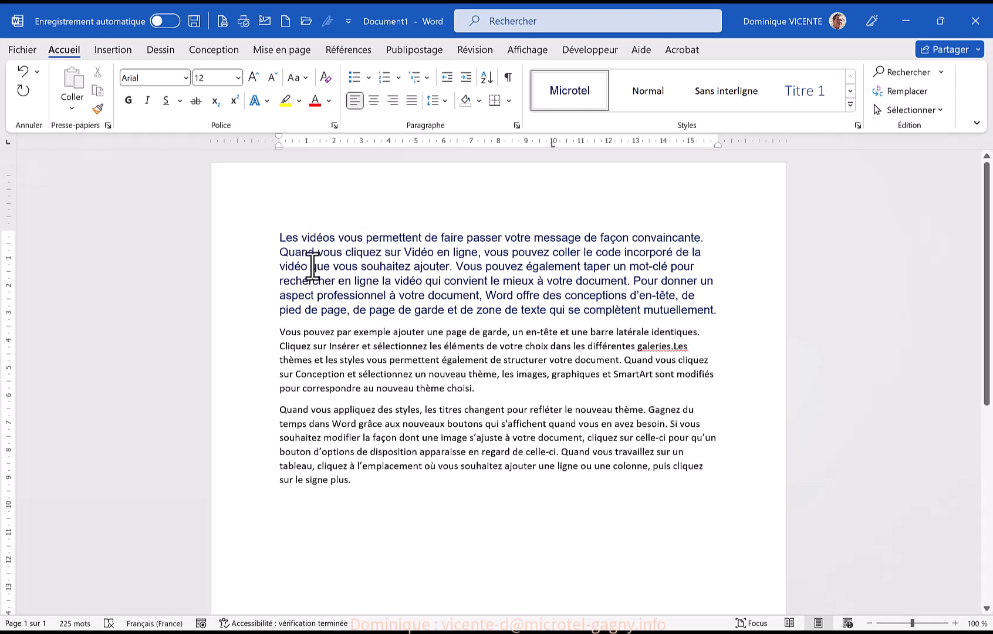
Insert a line break after "Vidéo en ligne," in the first paragraph and add the tabbed word "test" at that line's end
{"action": "left_click", "coordinate": [485, 252]}
{"action": "key", "text": "shift+Return"}
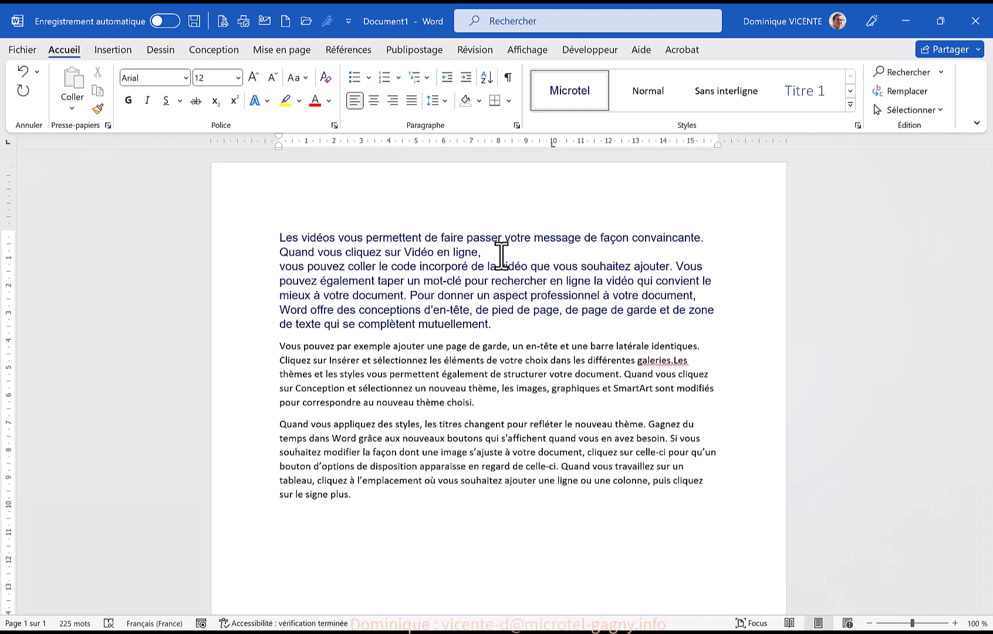
{"action": "type", "text": "test"}
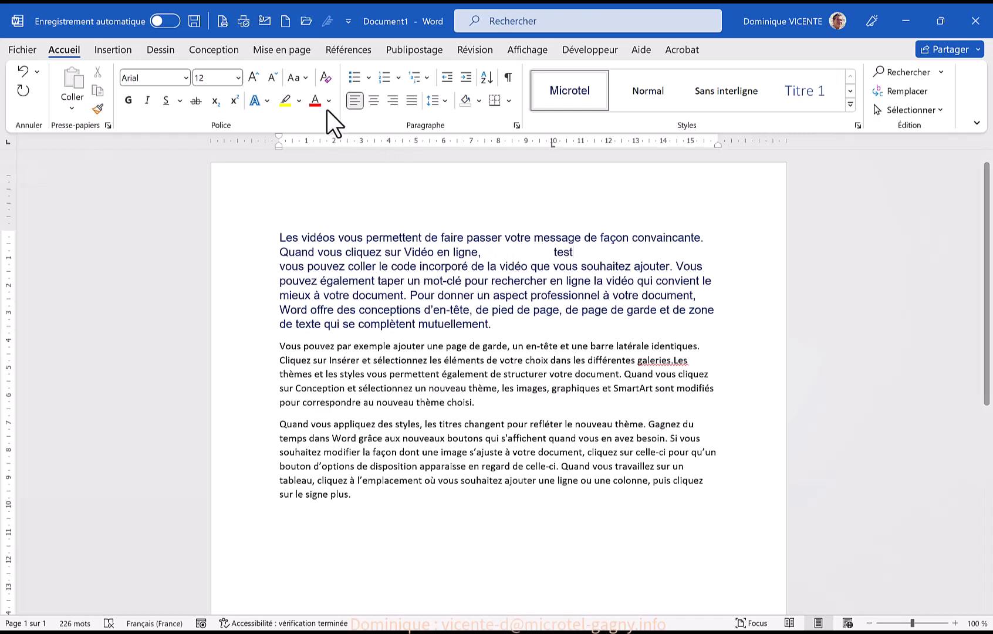
Undo the added "test", try entering it again after "Vidéo en ligne,", and undo these edits together with the line break
{"action": "left_click", "coordinate": [24, 72]}
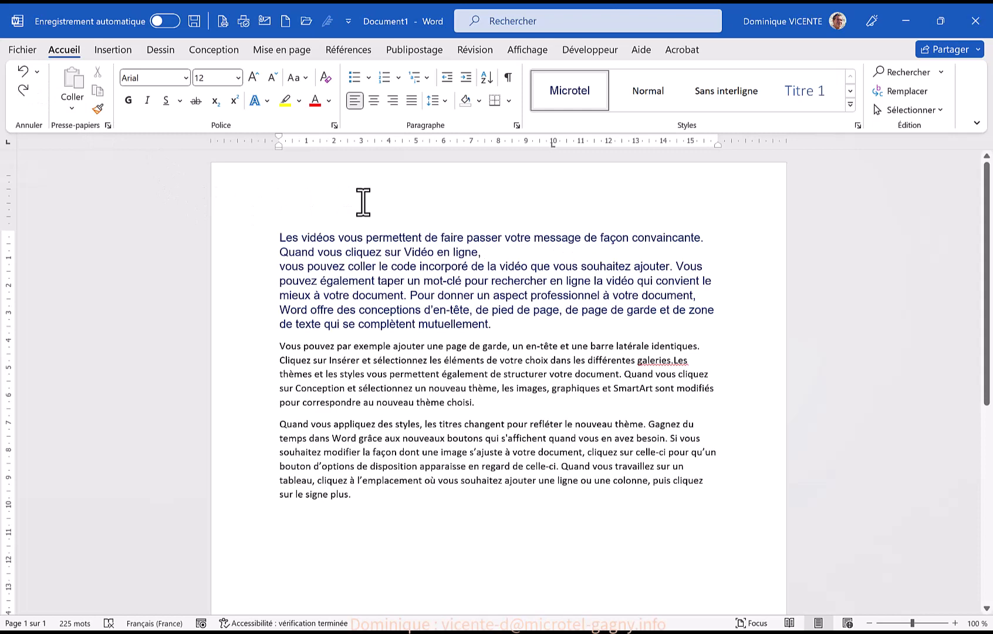
{"action": "type", "text": "ted"}
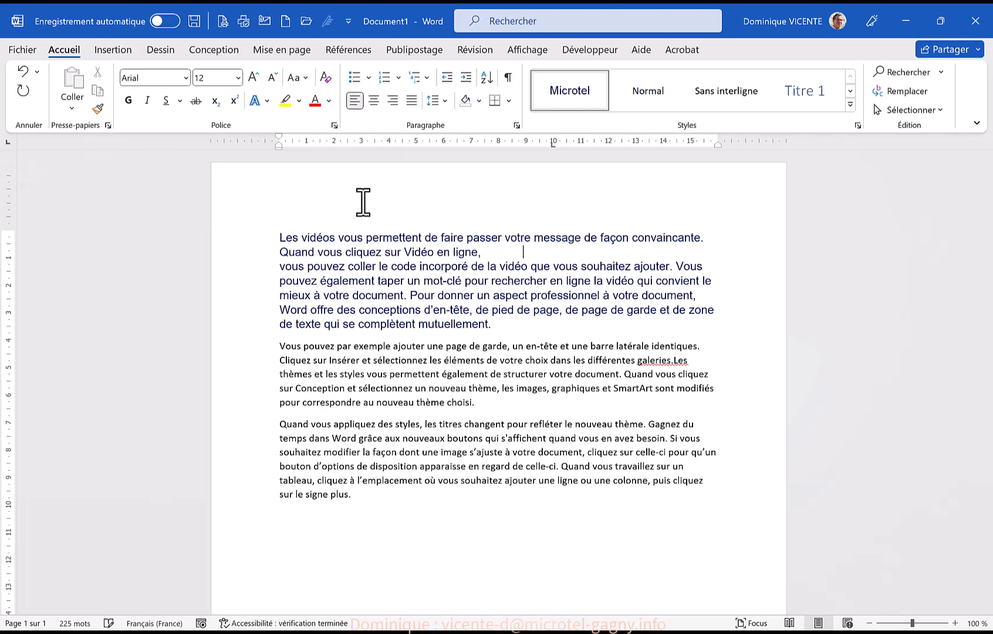
{"action": "type", "text": "st"}
{"action": "left_click", "coordinate": [22, 71]}
{"action": "left_click", "coordinate": [22, 72]}
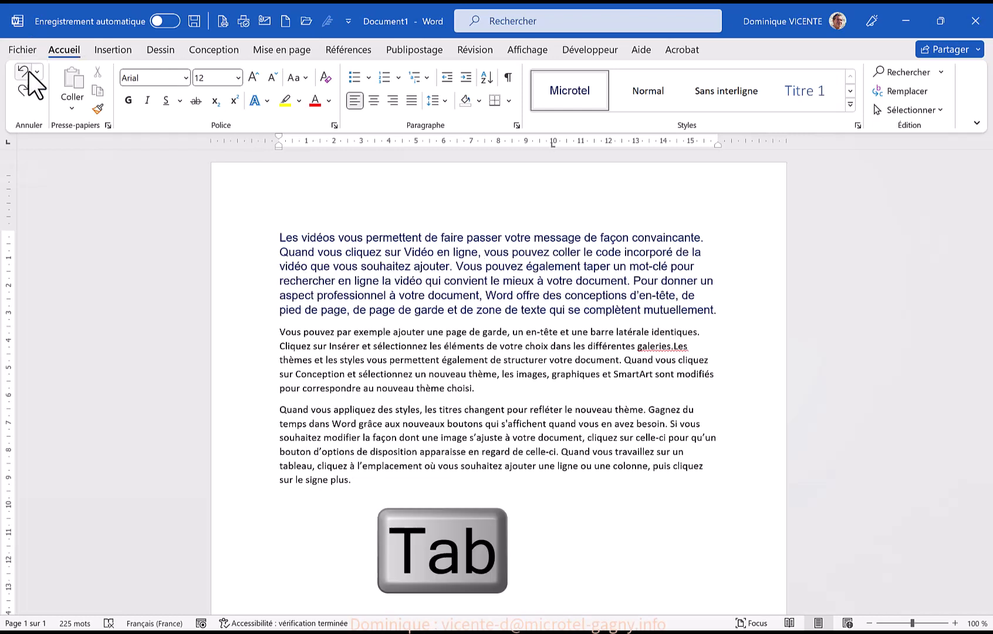
{"action": "left_click", "coordinate": [29, 71]}
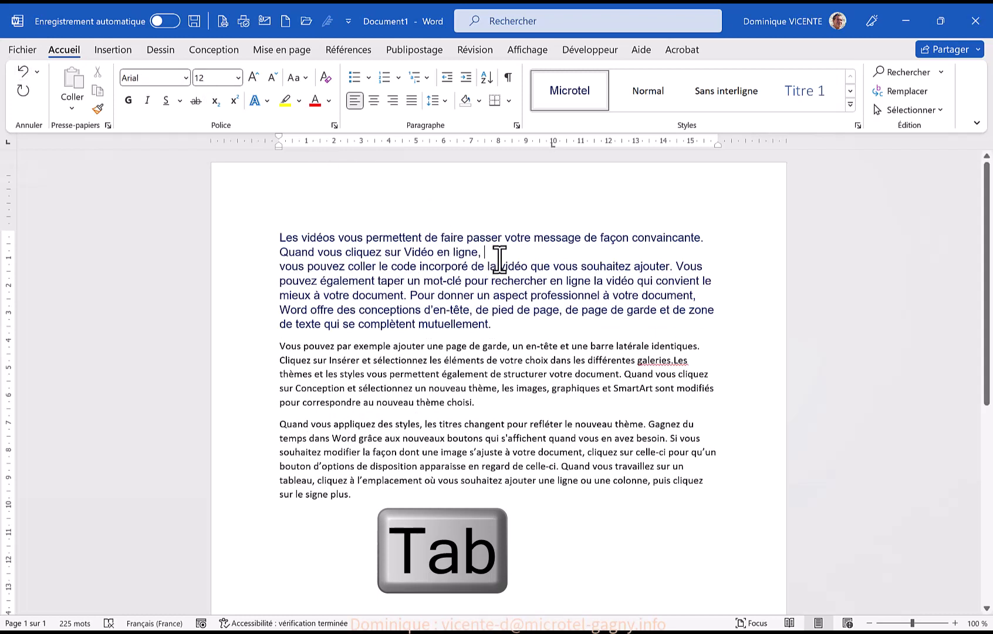
Add the word "test" at the tab stop after "Vidéo en ligne,"
{"action": "key", "text": "Tab"}
{"action": "type", "text": "test"}
Modify the Microtel style so that its 10 cm tab stop is right-aligned (Droite)
{"action": "right_click", "coordinate": [560, 97]}
{"action": "left_click", "coordinate": [603, 130]}
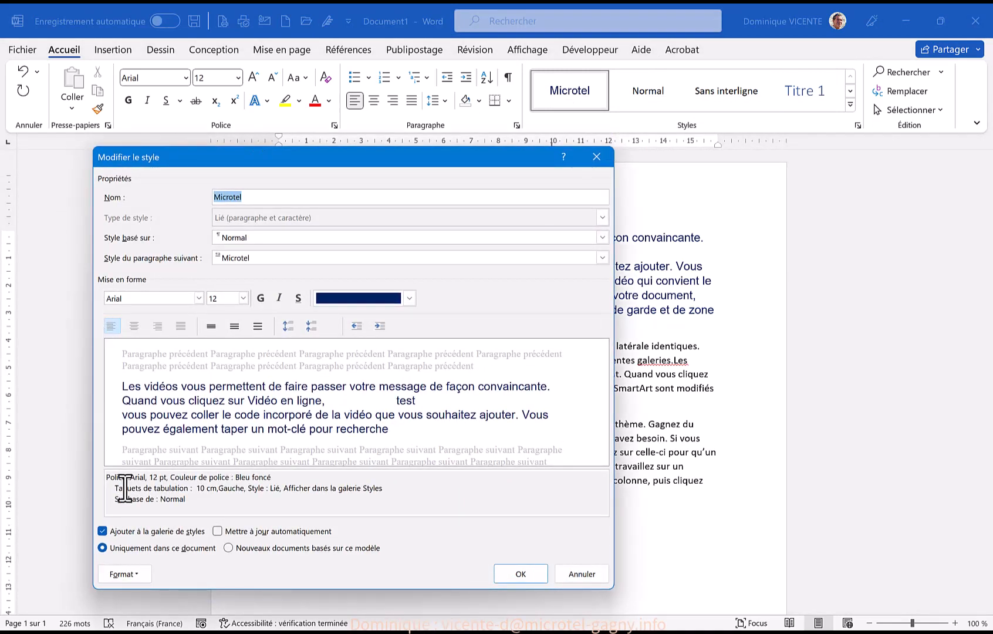
{"action": "left_click", "coordinate": [125, 574]}
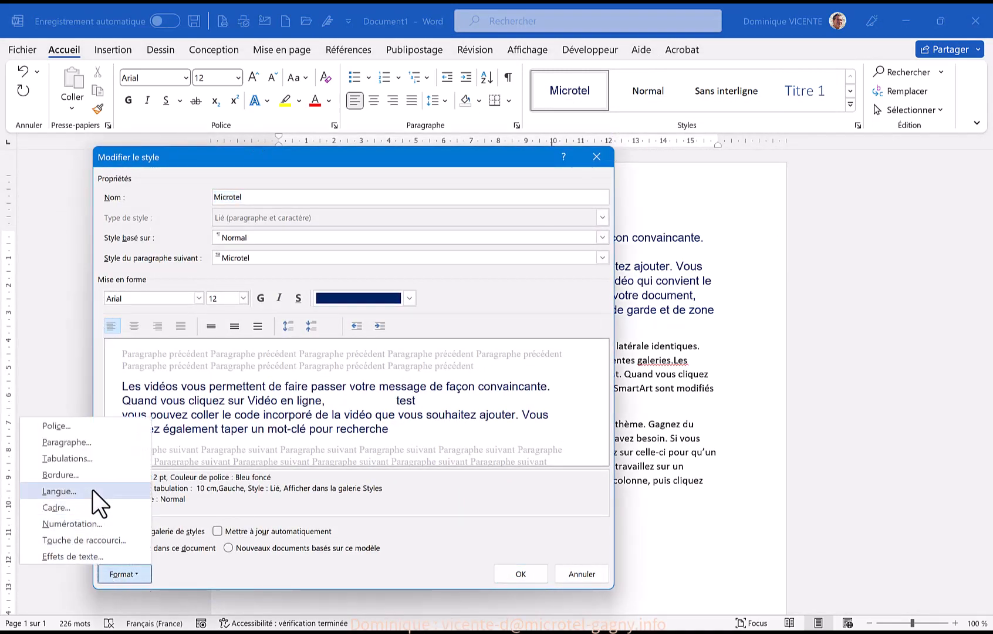
{"action": "left_click", "coordinate": [95, 460]}
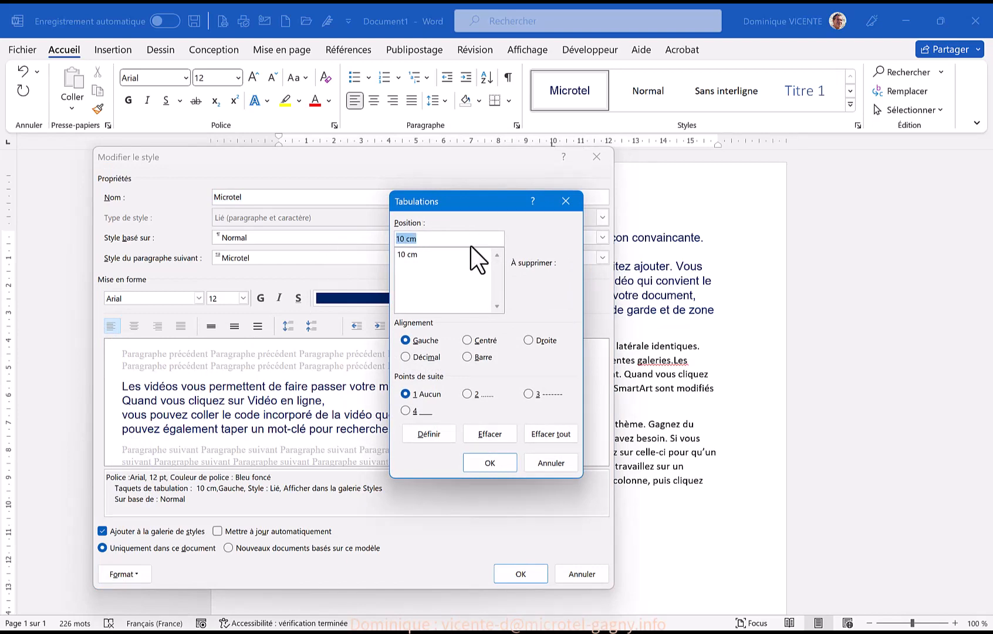
{"action": "left_click", "coordinate": [528, 340]}
{"action": "left_click", "coordinate": [476, 467]}
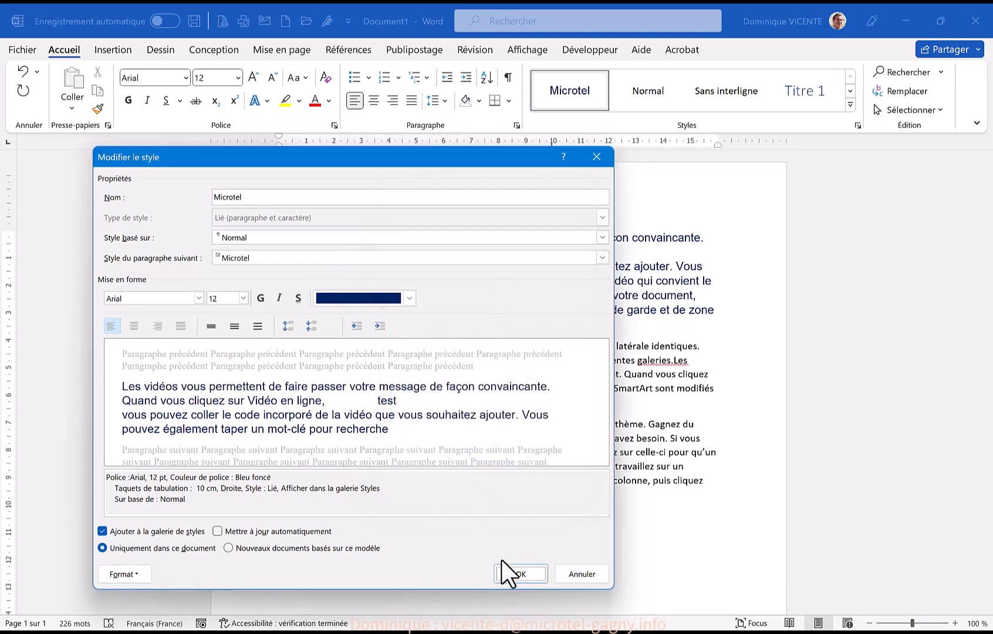
{"action": "left_click", "coordinate": [519, 574]}
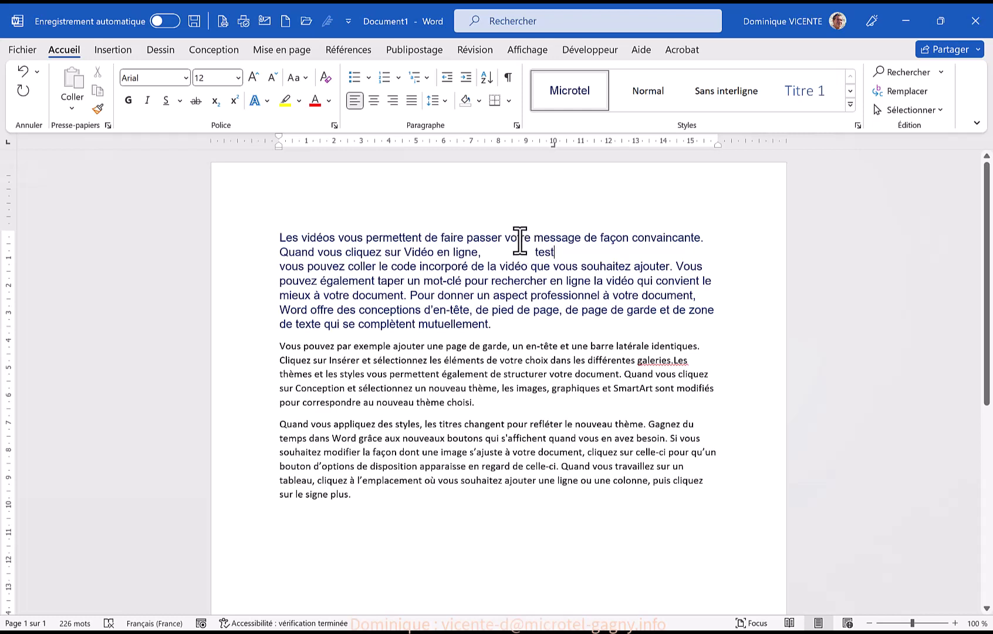
Set the first paragraph's own 10 cm tab stop to left alignment, and reset the paragraph by applying Normal and Microtel again
{"action": "double_click", "coordinate": [553, 144]}
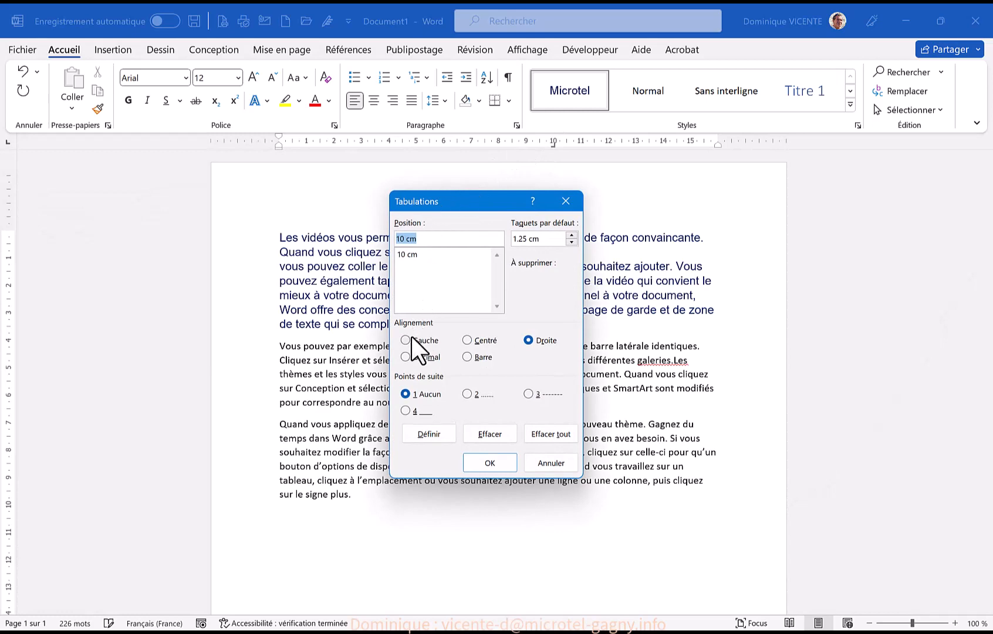
{"action": "left_click", "coordinate": [412, 339]}
{"action": "left_click", "coordinate": [481, 459]}
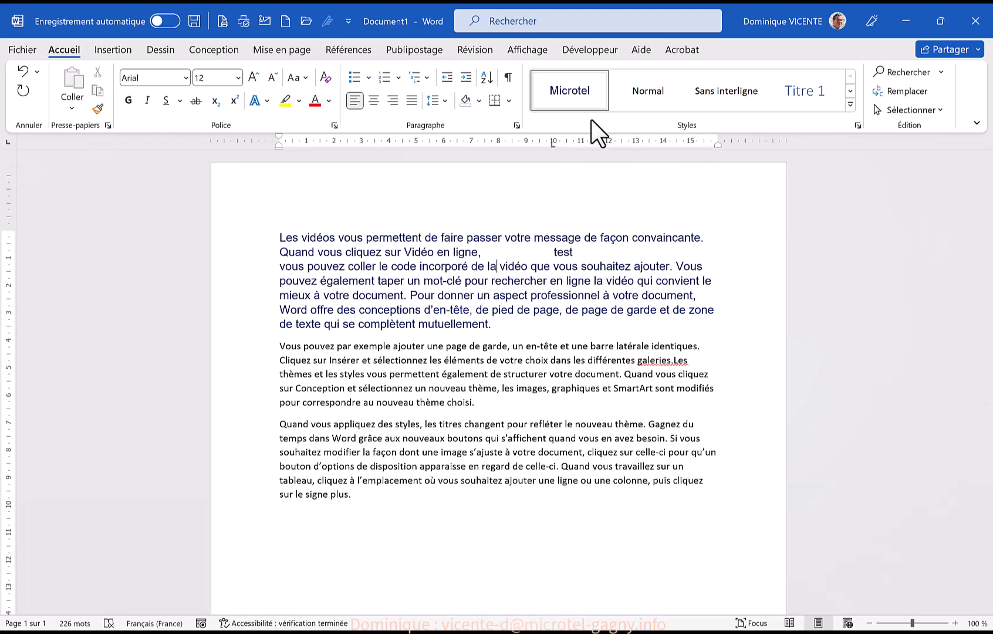
{"action": "left_click", "coordinate": [644, 89]}
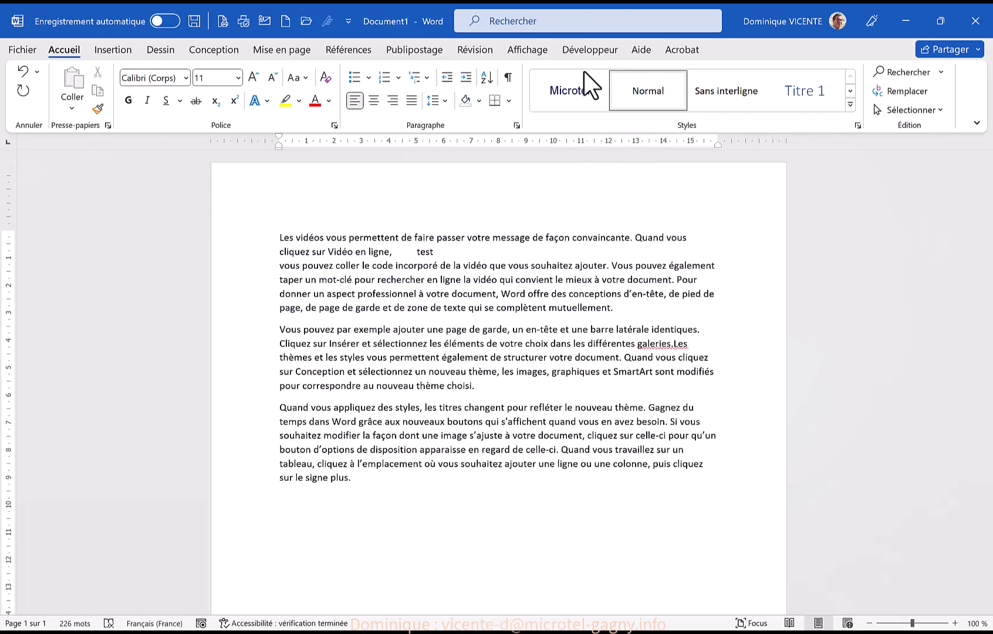
{"action": "left_click", "coordinate": [562, 87]}
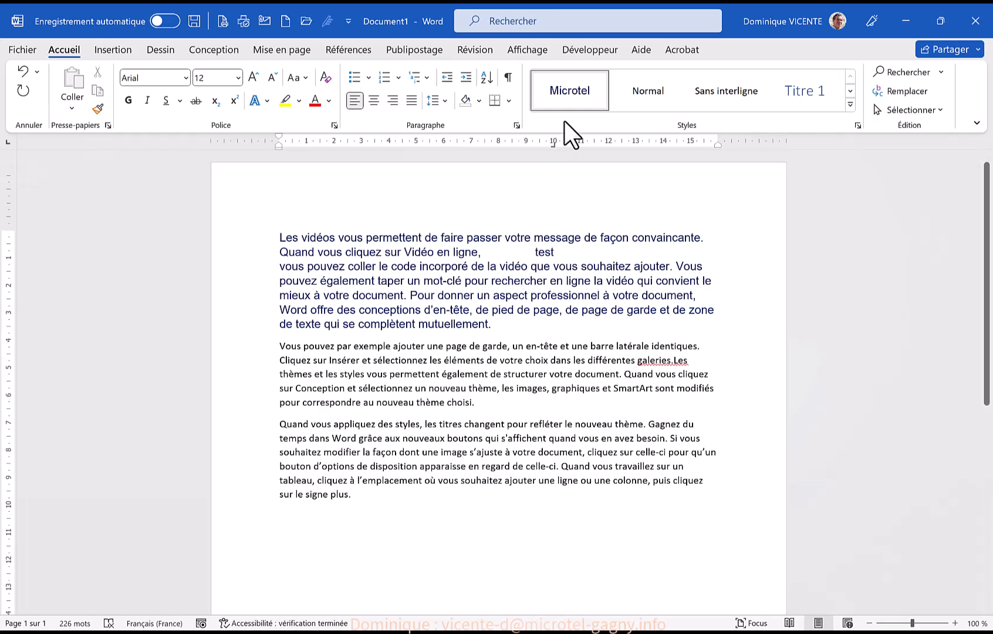
Modify the Microtel style to give its 10 cm tab stop the dotted leader, option 2
{"action": "right_click", "coordinate": [564, 90]}
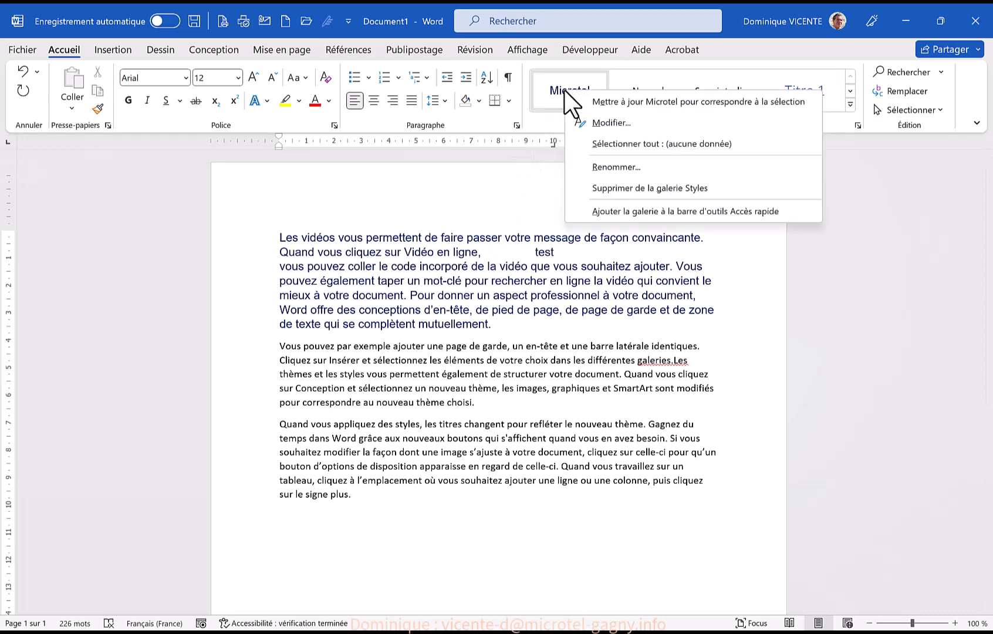
{"action": "left_click", "coordinate": [606, 123]}
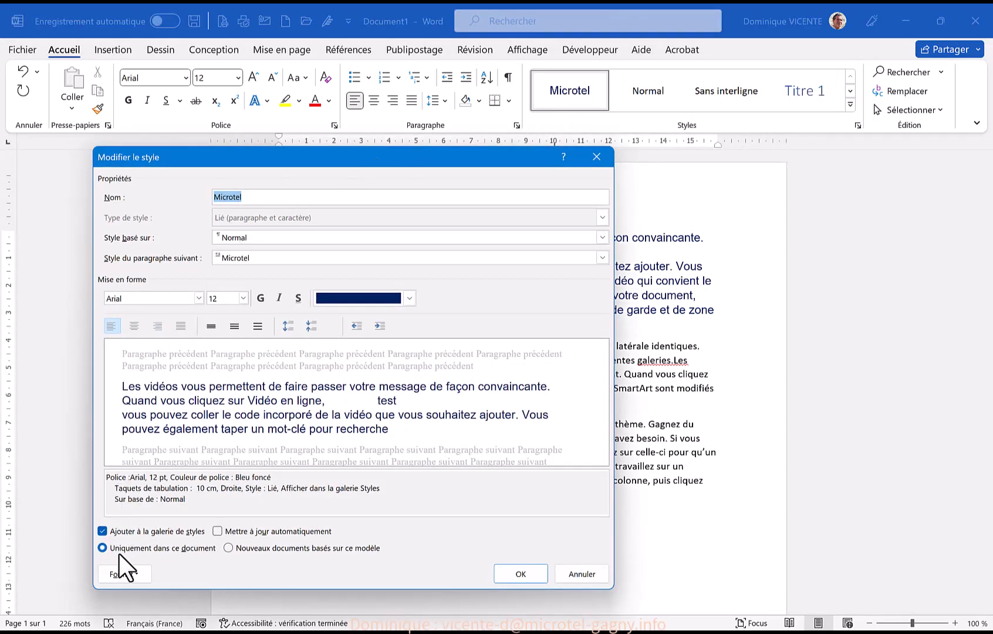
{"action": "left_click", "coordinate": [127, 573]}
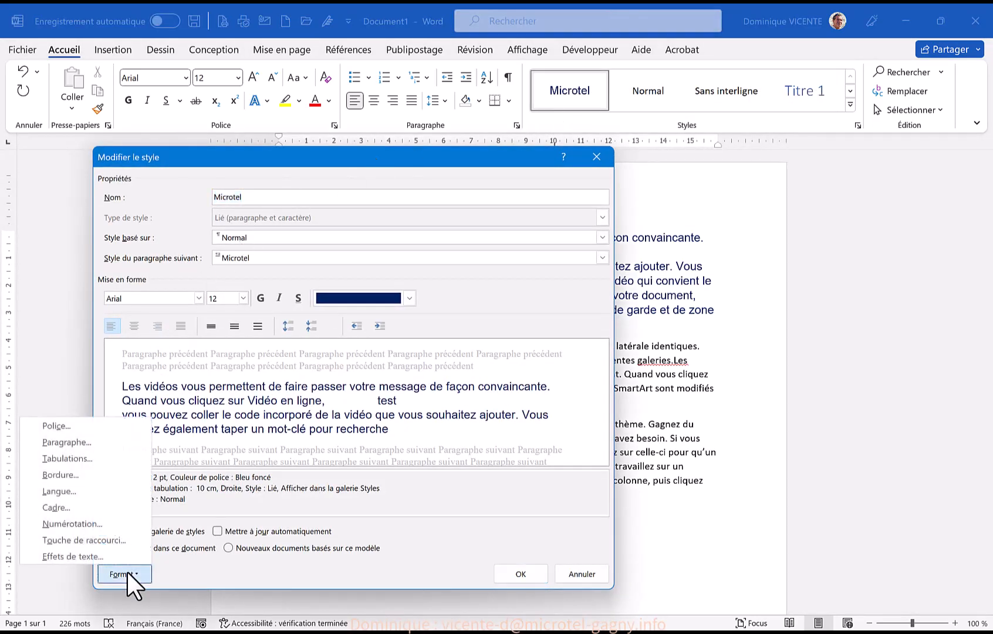
{"action": "left_click", "coordinate": [78, 458]}
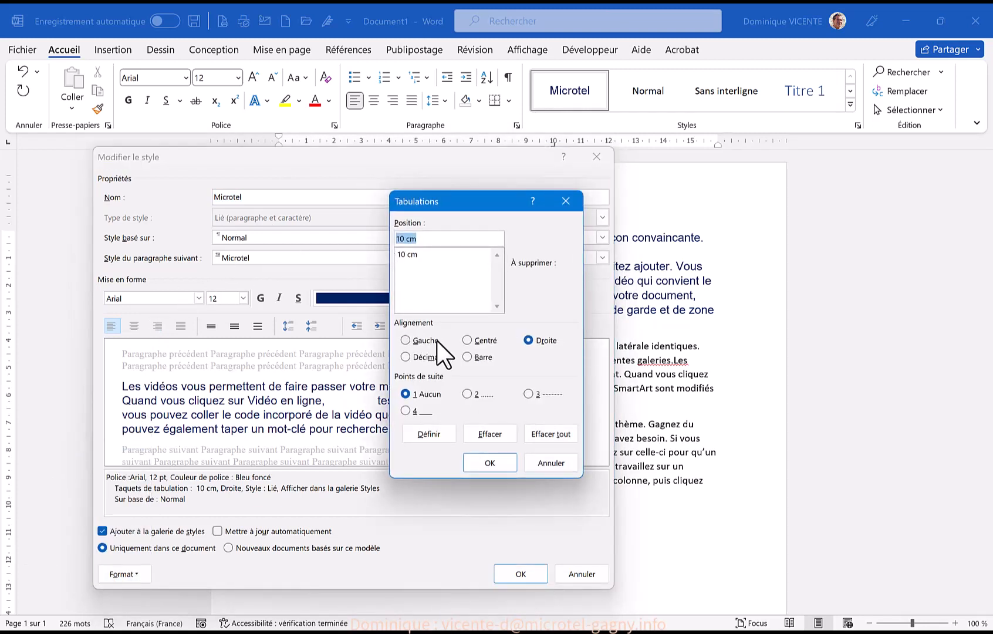
{"action": "left_click", "coordinate": [467, 394]}
{"action": "left_click", "coordinate": [484, 464]}
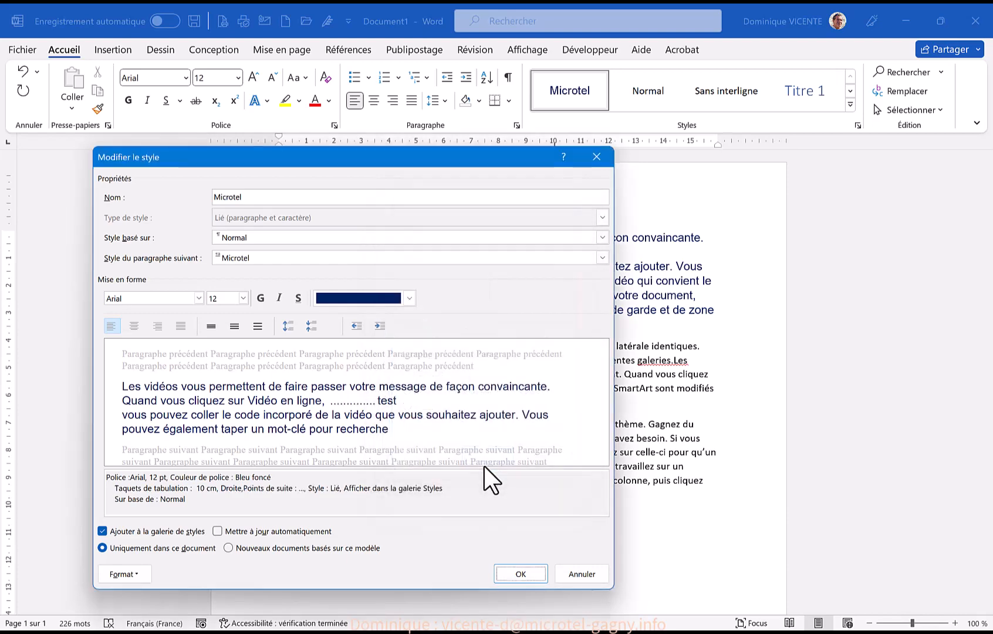
{"action": "left_click", "coordinate": [508, 573]}
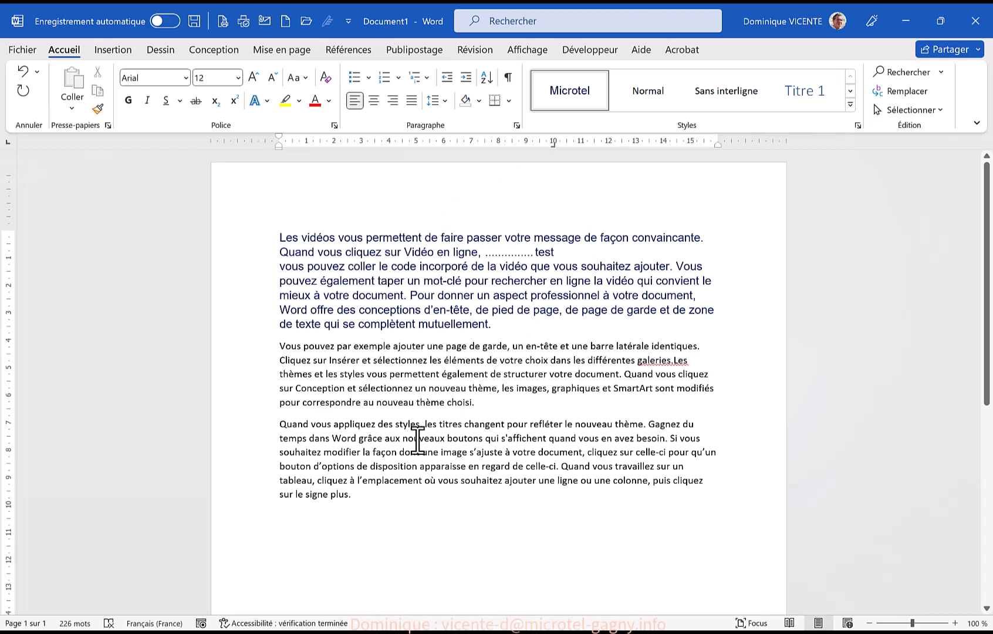
Apply the Microtel style to the last paragraph, beginning "Quand vous appliquez des styles"
{"action": "left_click", "coordinate": [456, 451]}
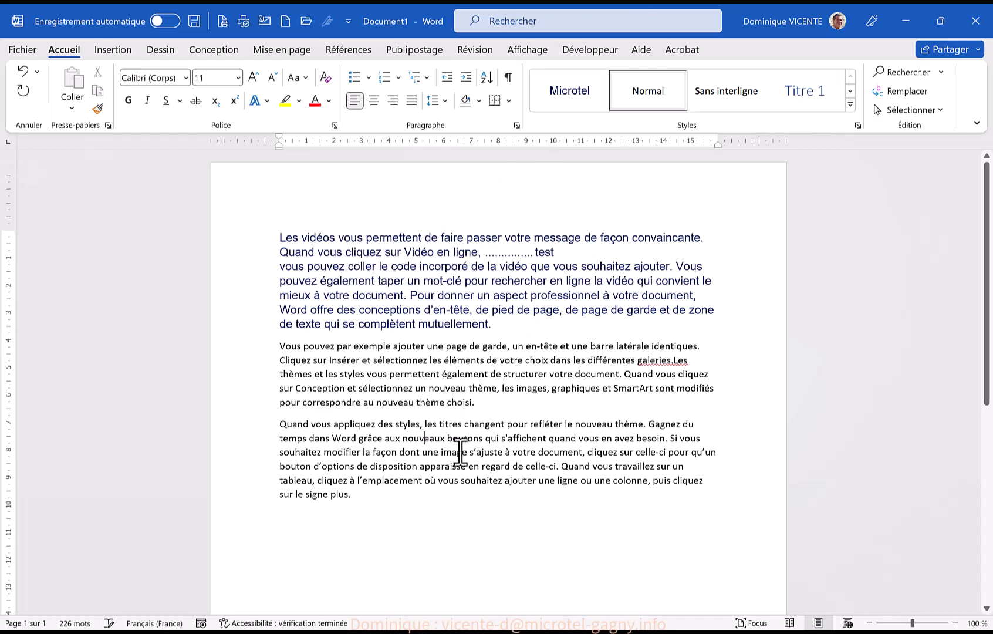
{"action": "left_click", "coordinate": [587, 98]}
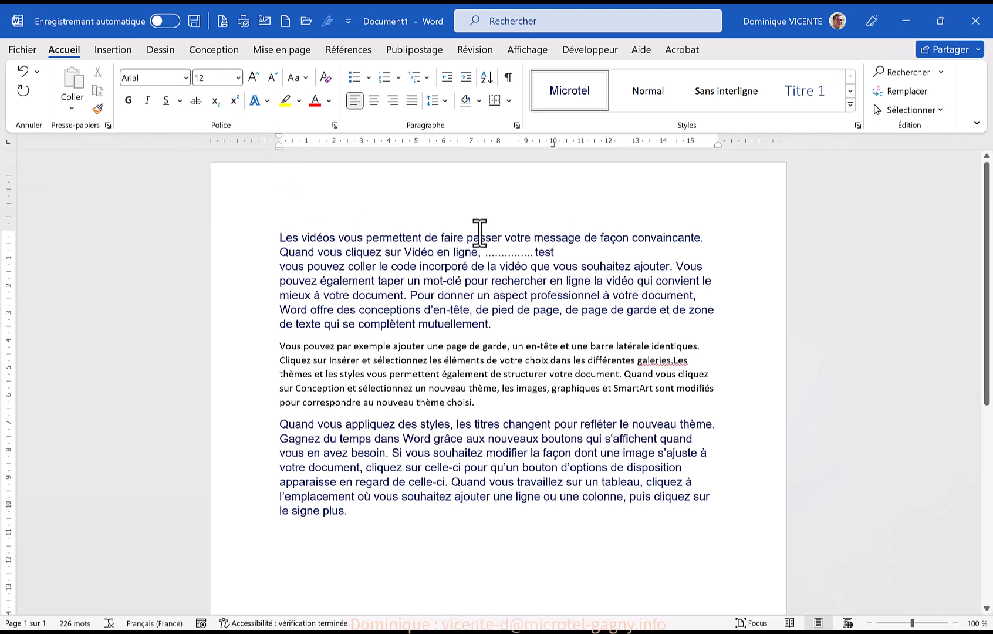
Insert two paragraphs above the text, enter "Titre" in the first one and give it the Normal style
{"action": "left_click", "coordinate": [281, 239]}
{"action": "key", "text": "Return"}
{"action": "key", "text": "Return"}
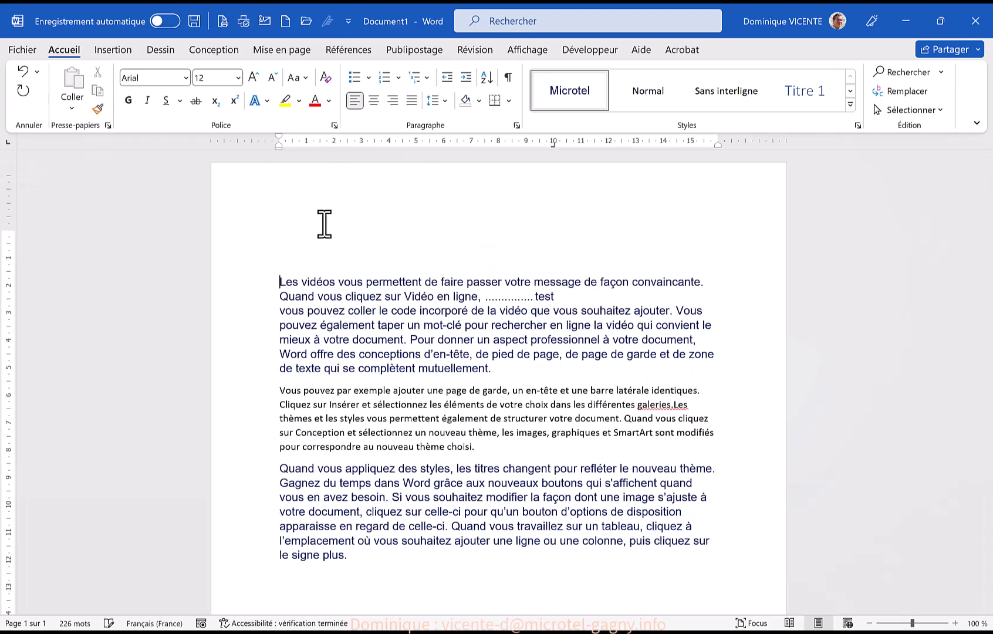
{"action": "left_click", "coordinate": [282, 237]}
{"action": "type", "text": "T"}
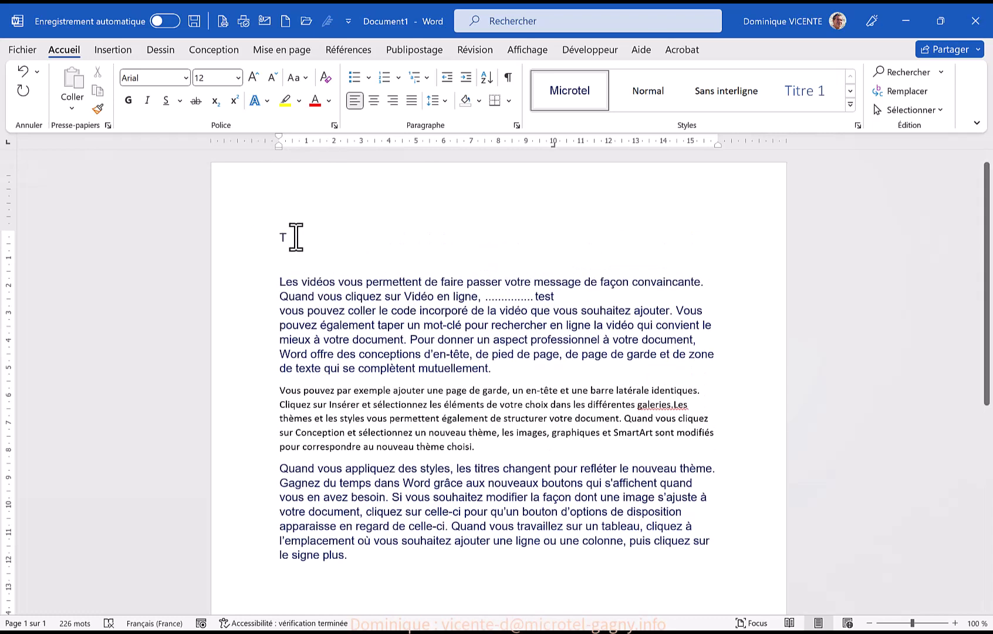
{"action": "type", "text": "itle"}
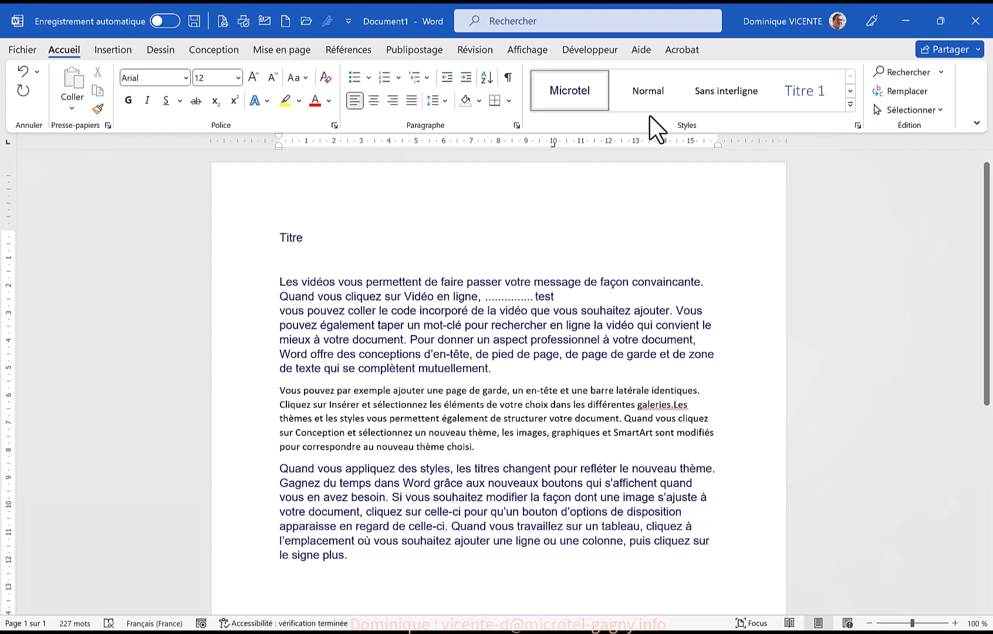
{"action": "left_click", "coordinate": [643, 89]}
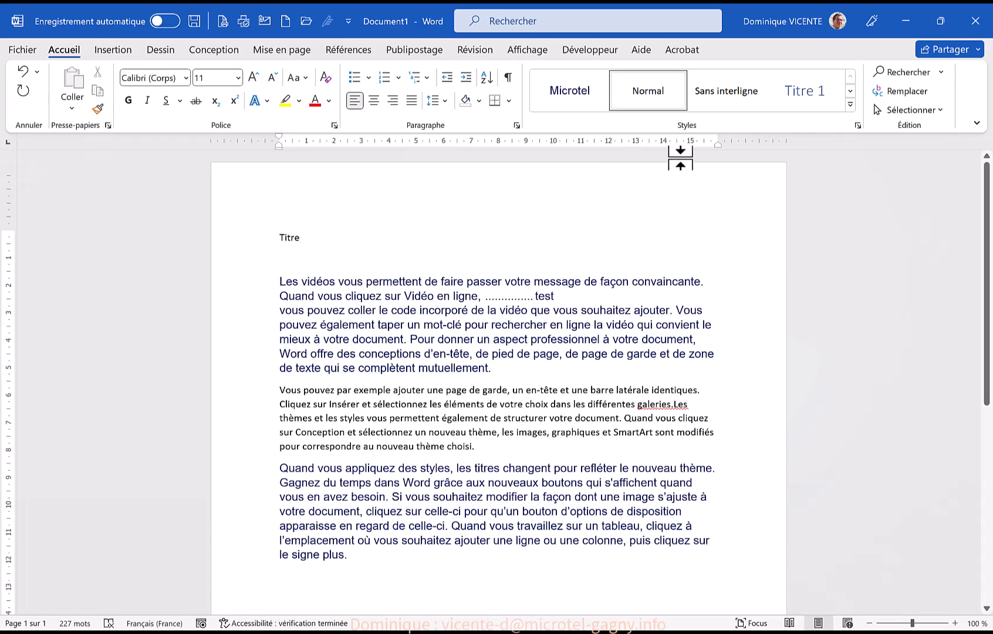
Start creating a new style from the "Titre" line and name it T_Microtel
{"action": "left_click", "coordinate": [851, 104]}
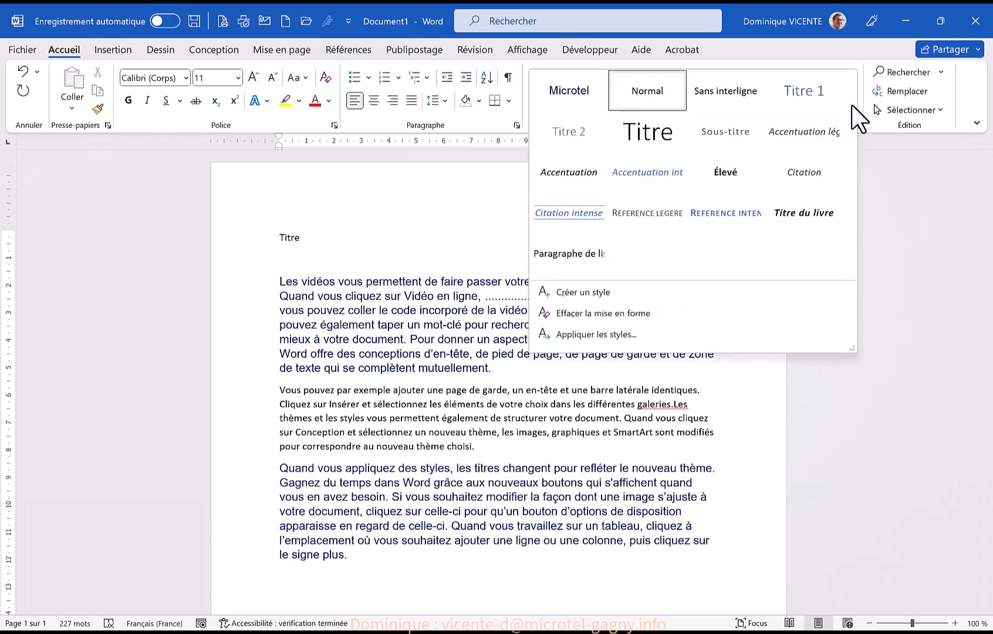
{"action": "left_click", "coordinate": [576, 292]}
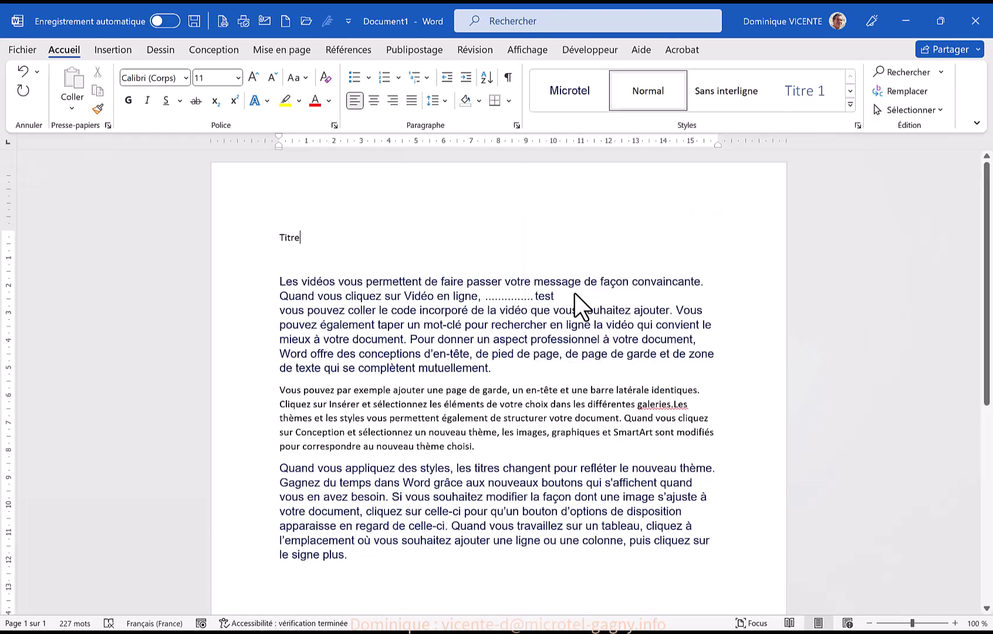
{"action": "type", "text": "T"}
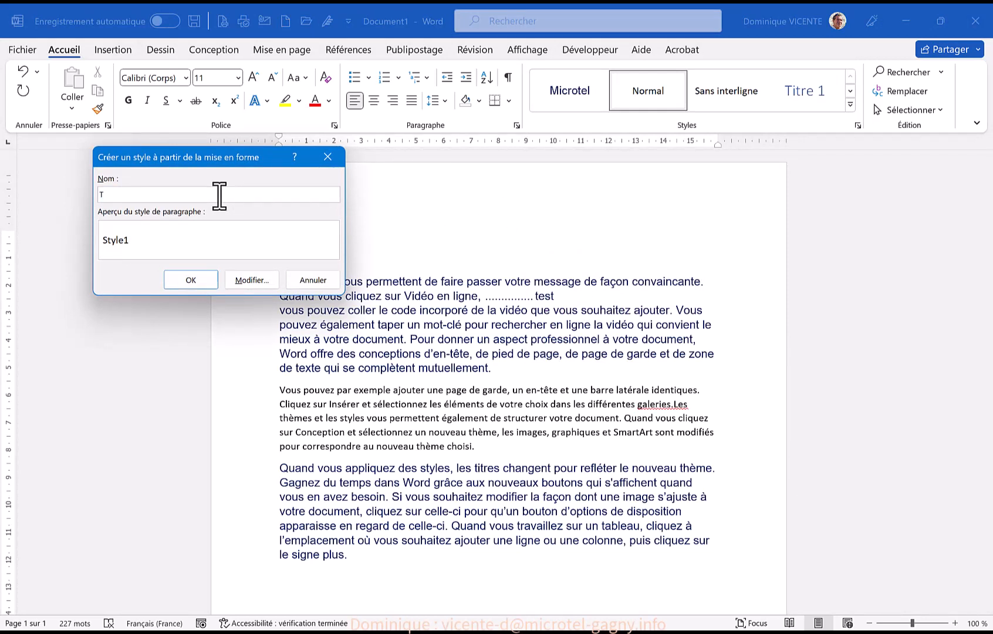
{"action": "type", "text": "_m"}
{"action": "key", "text": "BackSpace"}
{"action": "type", "text": "m"}
{"action": "key", "text": "BackSpace"}
{"action": "type", "text": "Microte"}
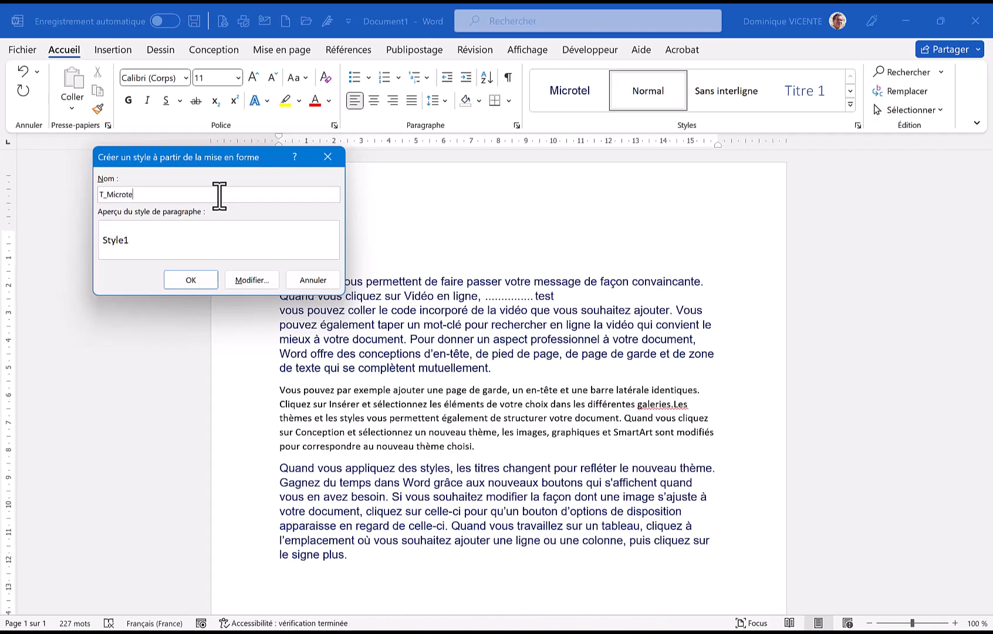
{"action": "type", "text": "l"}
Format the T_Microtel style with the Britannic Bold font at 24 pt and centred alignment
{"action": "left_click", "coordinate": [253, 282]}
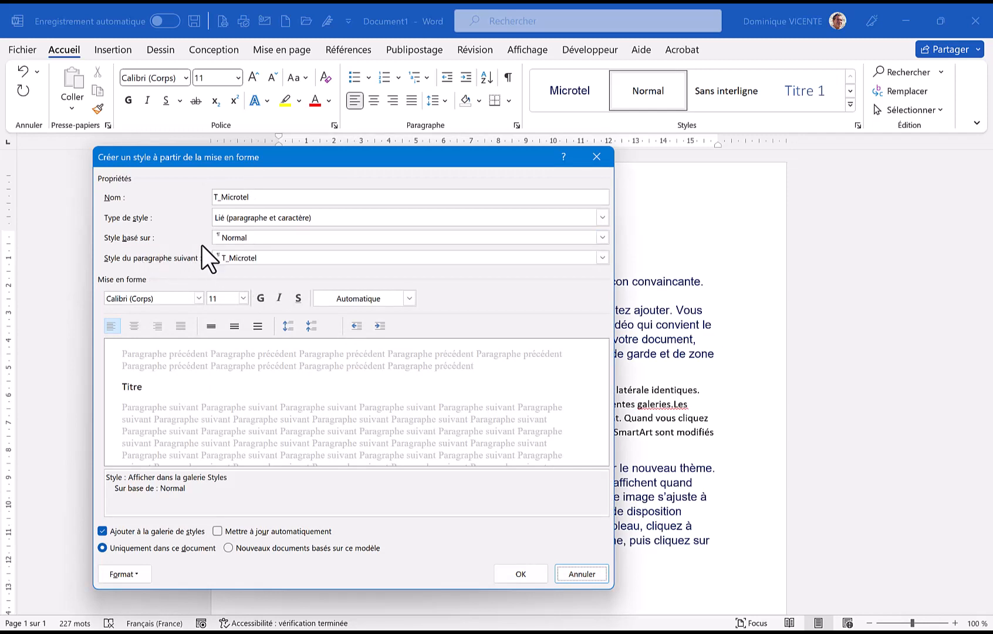
{"action": "left_click", "coordinate": [198, 298]}
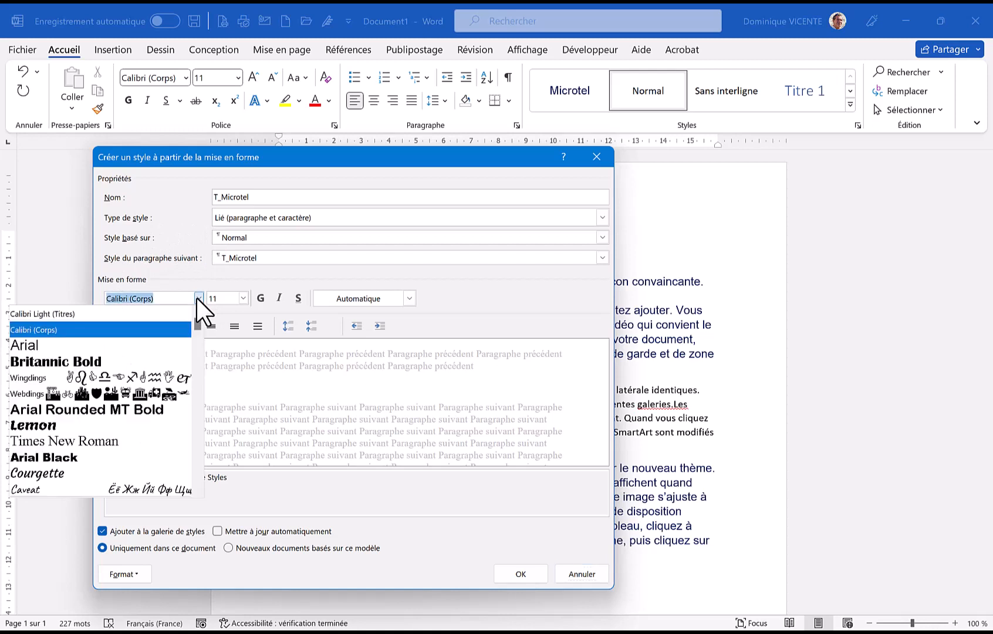
{"action": "left_click", "coordinate": [29, 362]}
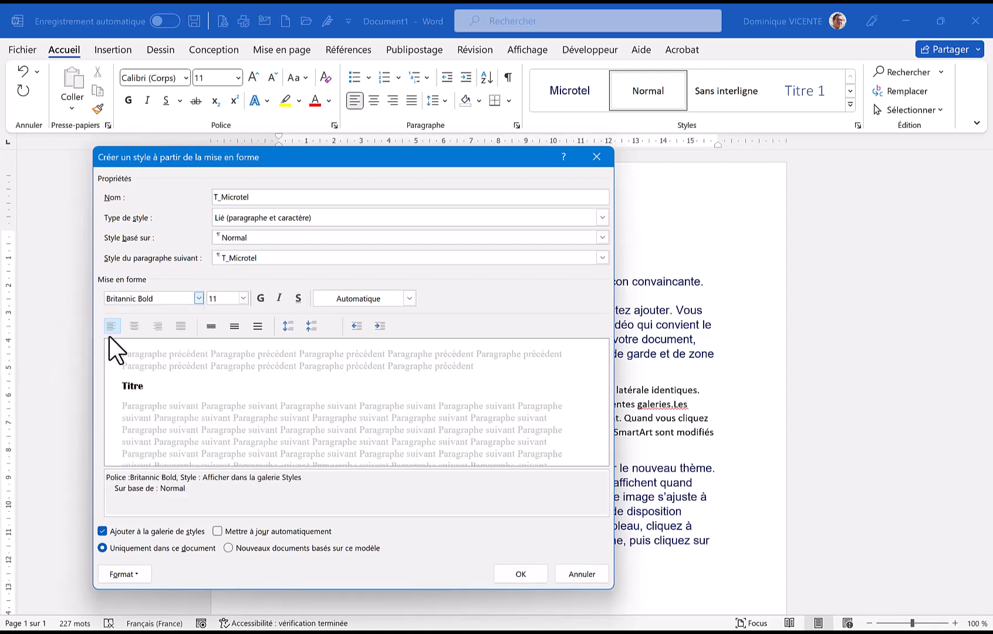
{"action": "left_click", "coordinate": [243, 299]}
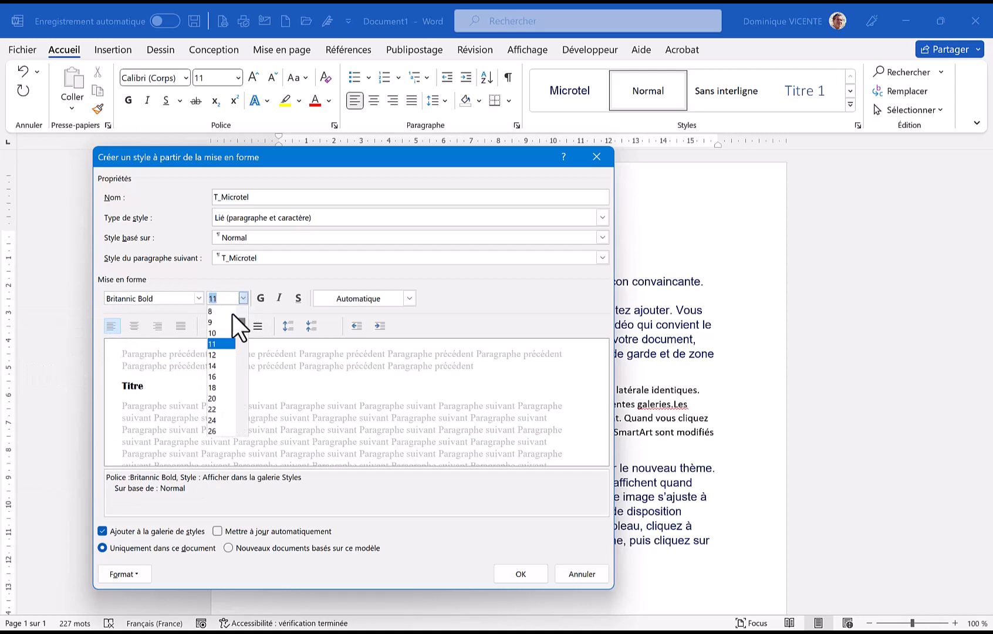
{"action": "left_click", "coordinate": [219, 400]}
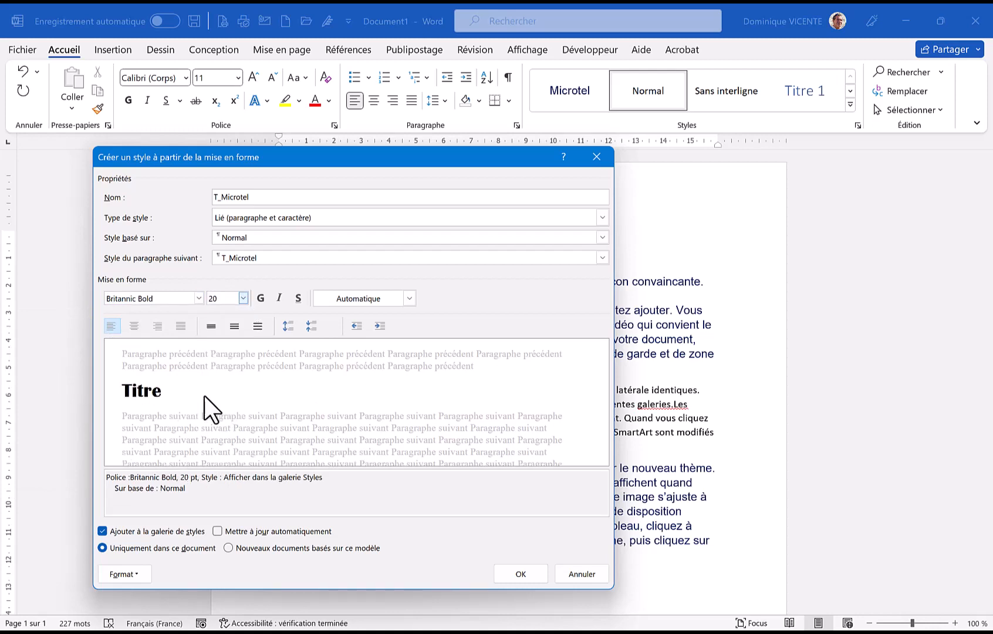
{"action": "left_click", "coordinate": [244, 298]}
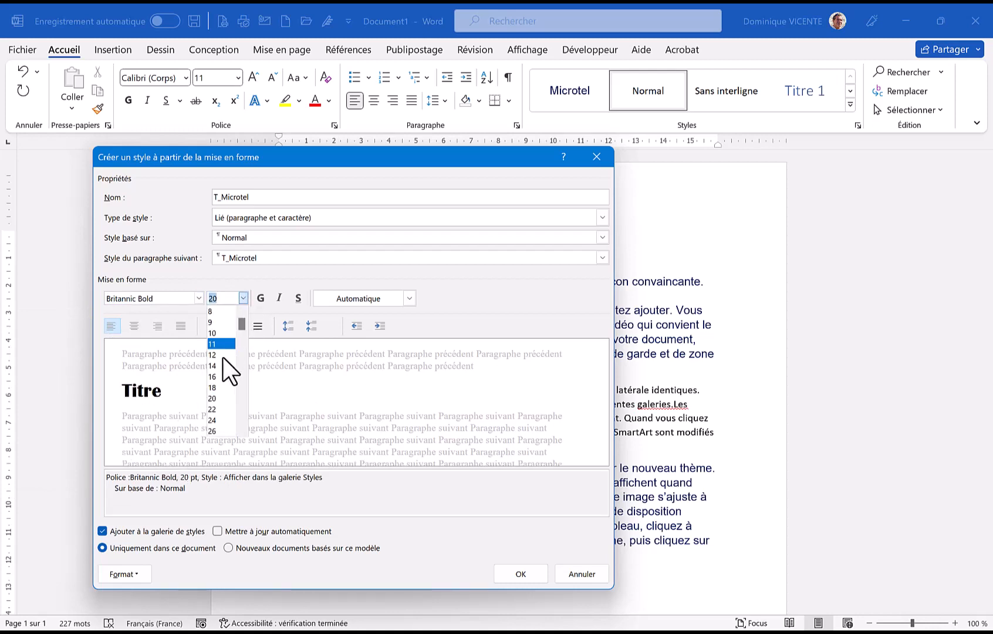
{"action": "left_click", "coordinate": [216, 419]}
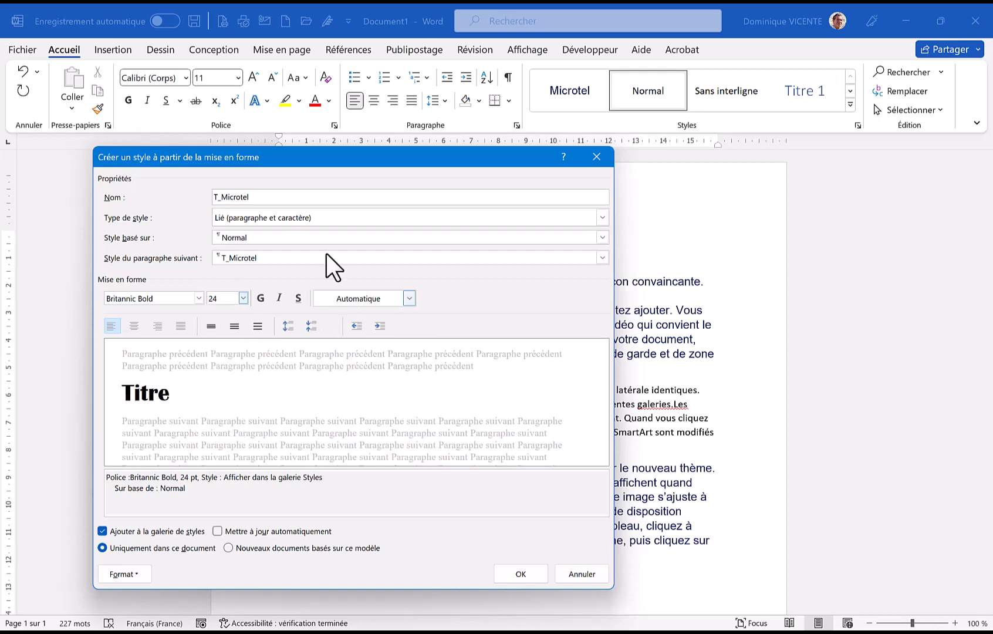
{"action": "left_click", "coordinate": [135, 326]}
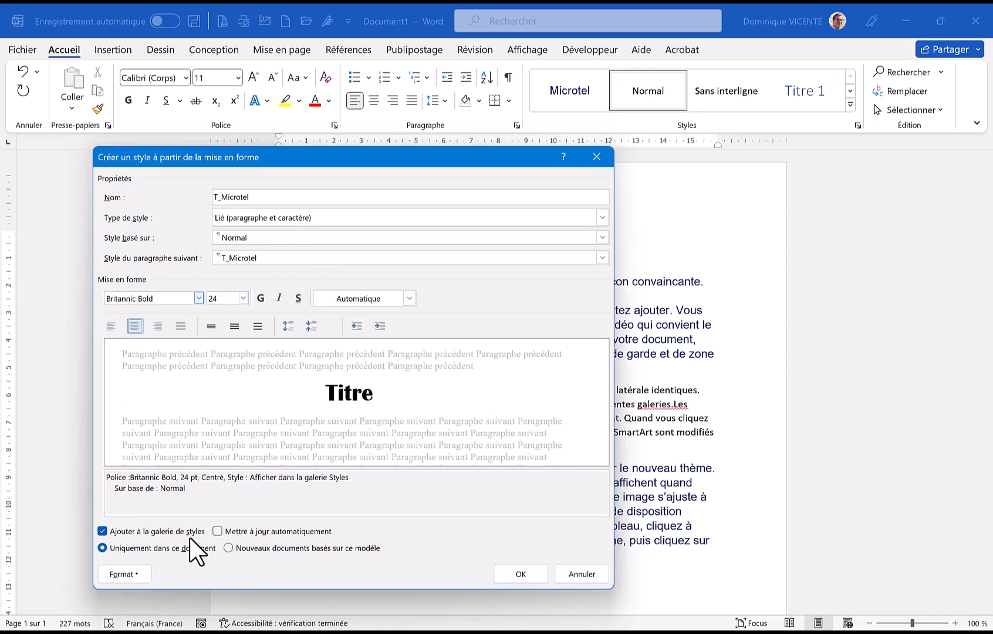
Add 3 pt thick-thin (Épais-fin peu espacés) borders to the T_Microtel style, only above and below the paragraph
{"action": "left_click", "coordinate": [123, 577]}
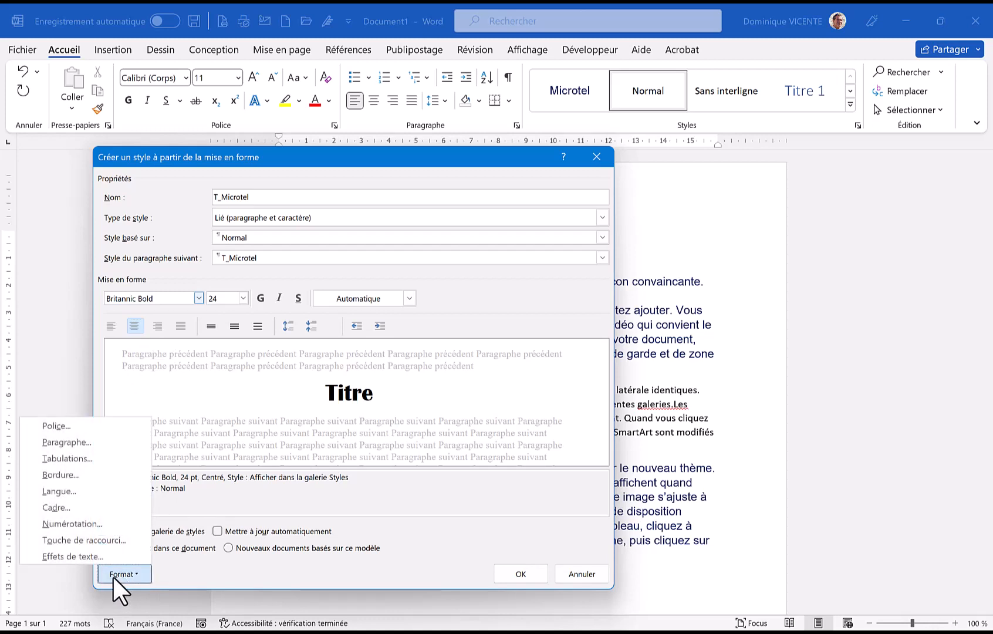
{"action": "left_click", "coordinate": [59, 475]}
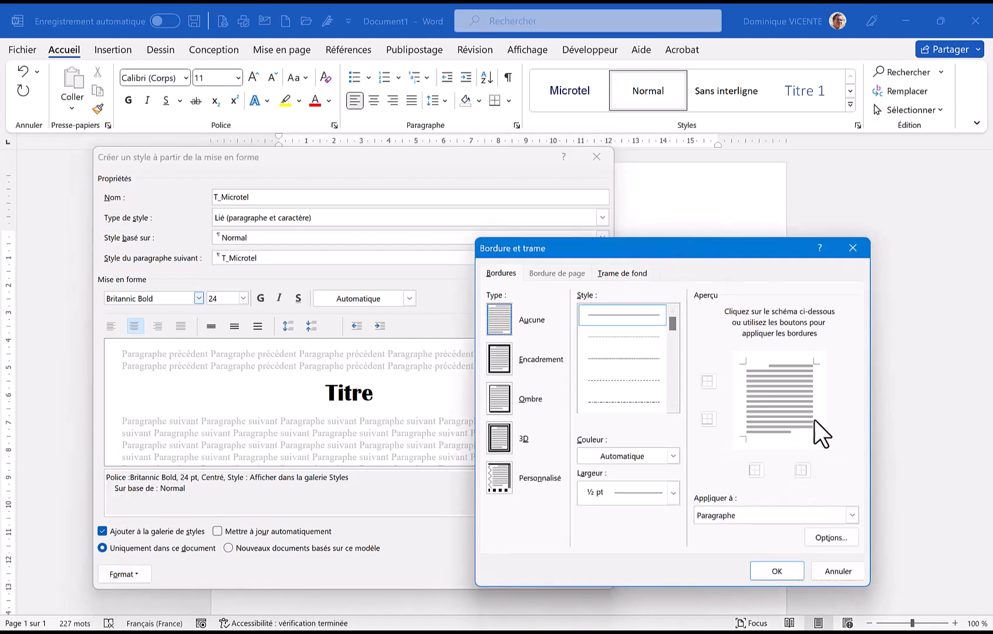
{"action": "left_click_drag", "start_coordinate": [671, 325], "coordinate": [666, 358]}
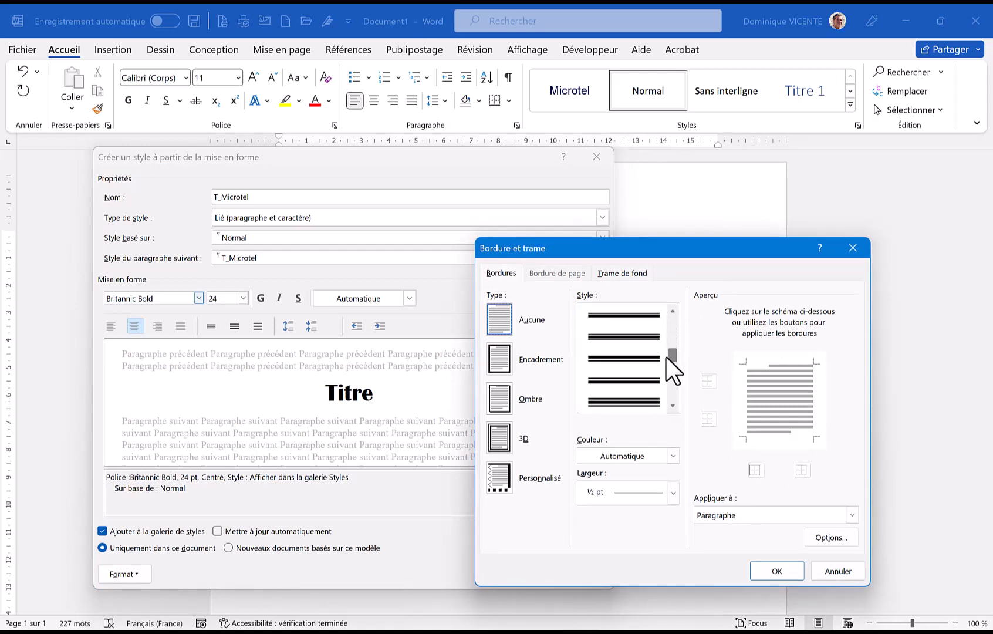
{"action": "left_click", "coordinate": [621, 318]}
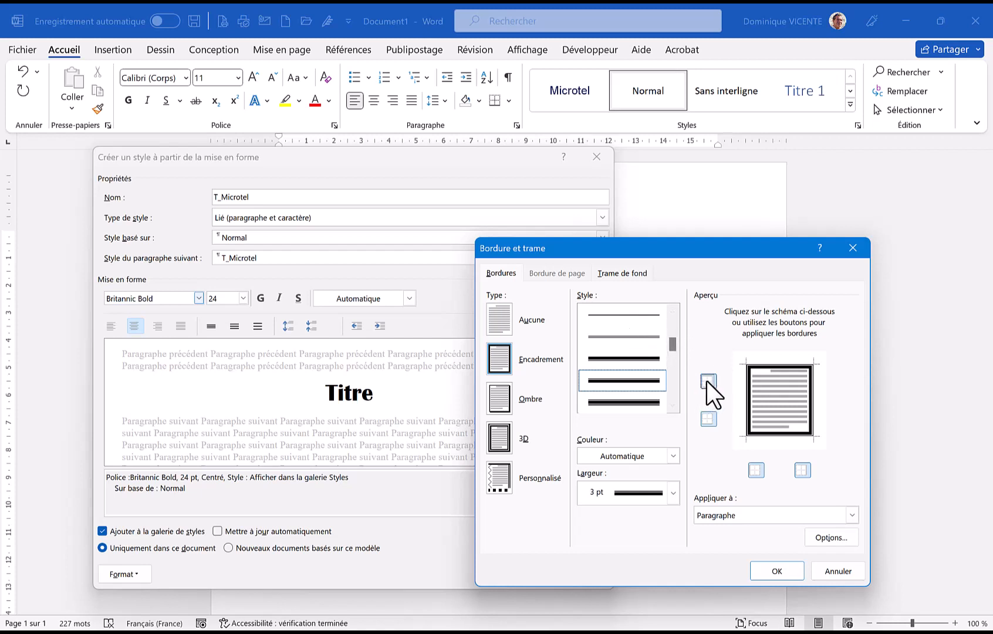
{"action": "left_click", "coordinate": [707, 423]}
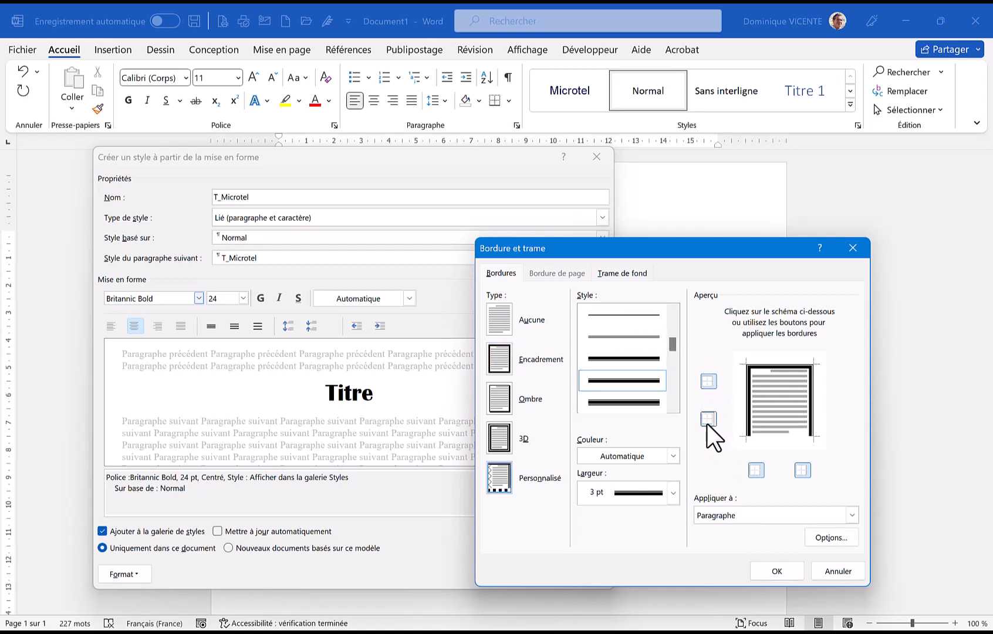
{"action": "left_click", "coordinate": [708, 422]}
{"action": "left_click", "coordinate": [752, 471]}
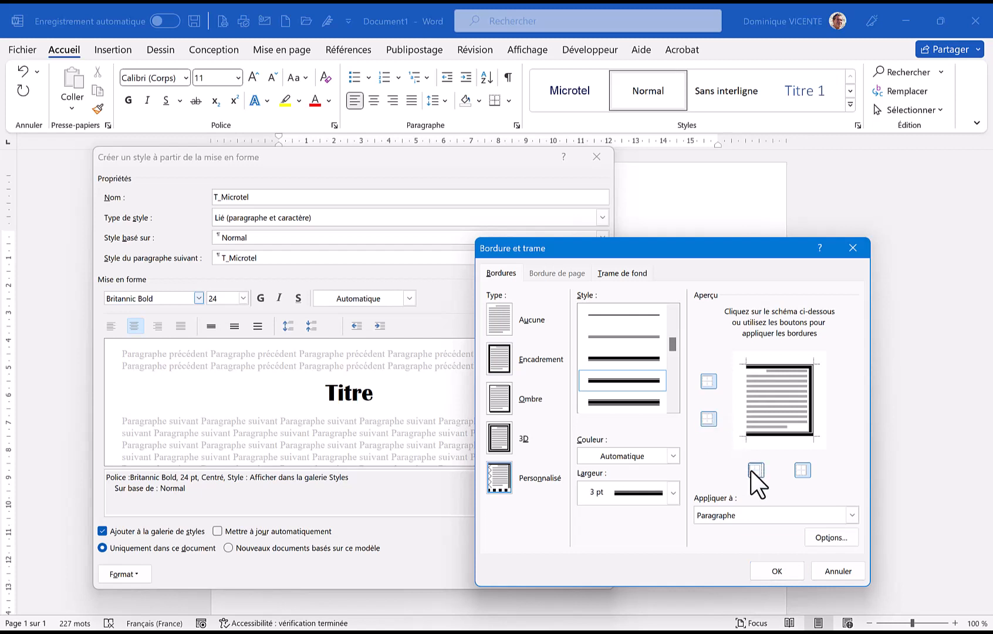
{"action": "left_click", "coordinate": [802, 472]}
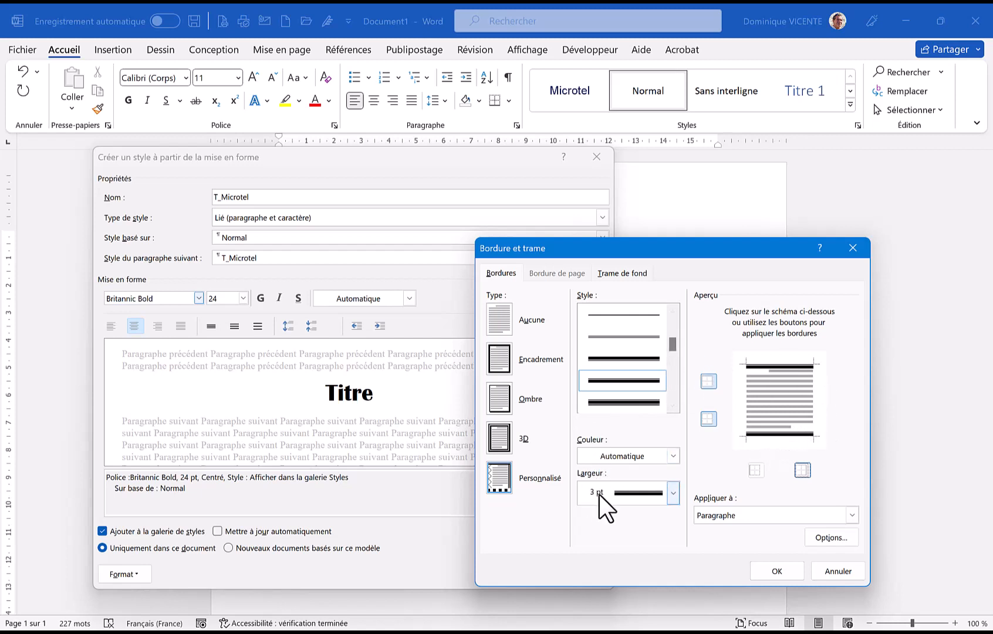
Recolour the top and bottom borders of the T_Microtel style in standard red and save the new style
{"action": "left_click", "coordinate": [616, 460]}
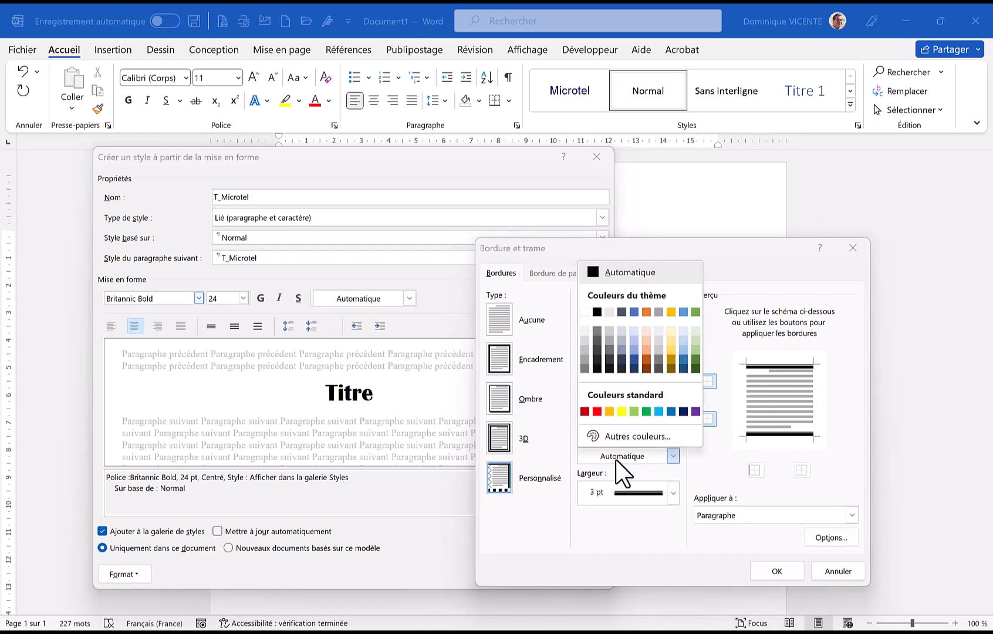
{"action": "left_click", "coordinate": [597, 412]}
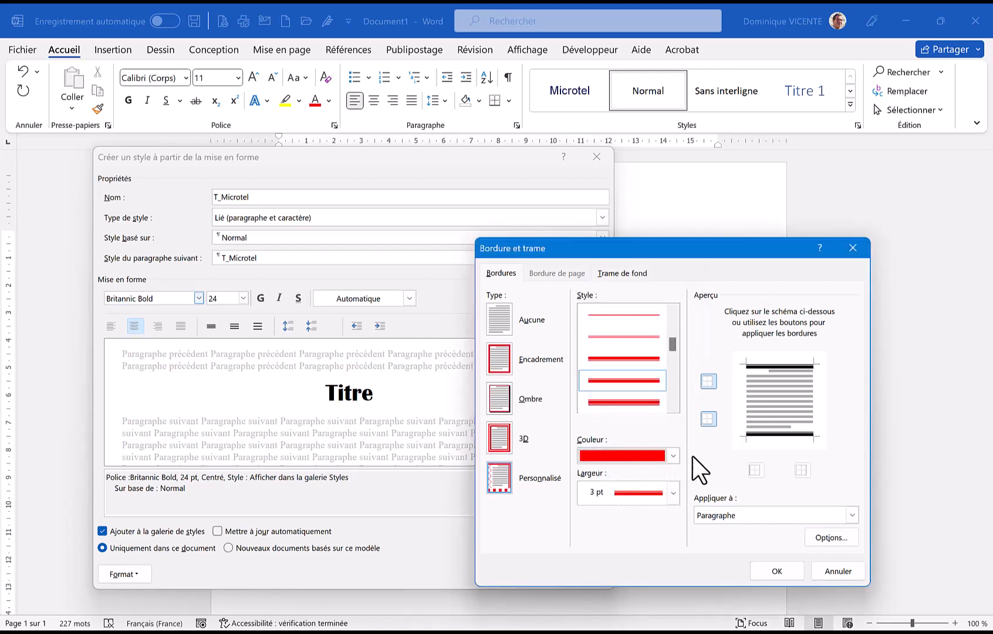
{"action": "left_click", "coordinate": [712, 382]}
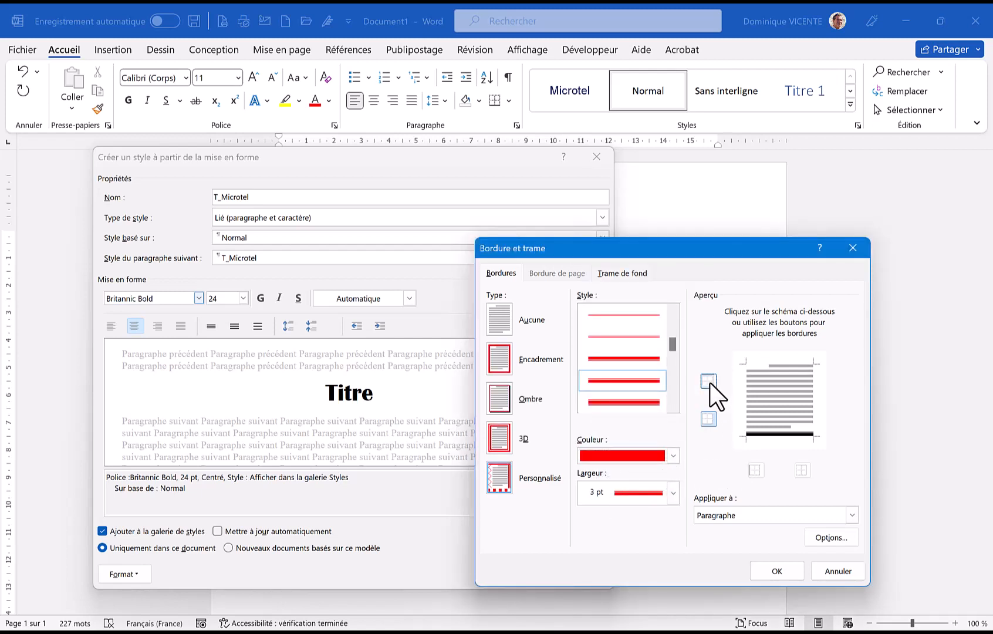
{"action": "left_click", "coordinate": [713, 382]}
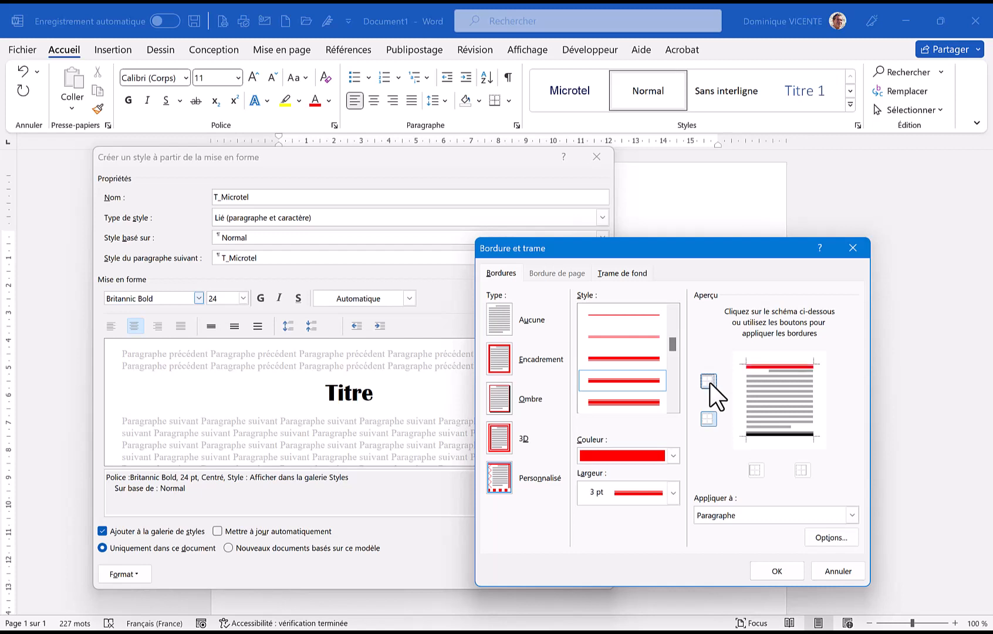
{"action": "left_click", "coordinate": [707, 419]}
{"action": "left_click", "coordinate": [707, 419]}
{"action": "left_click", "coordinate": [771, 572]}
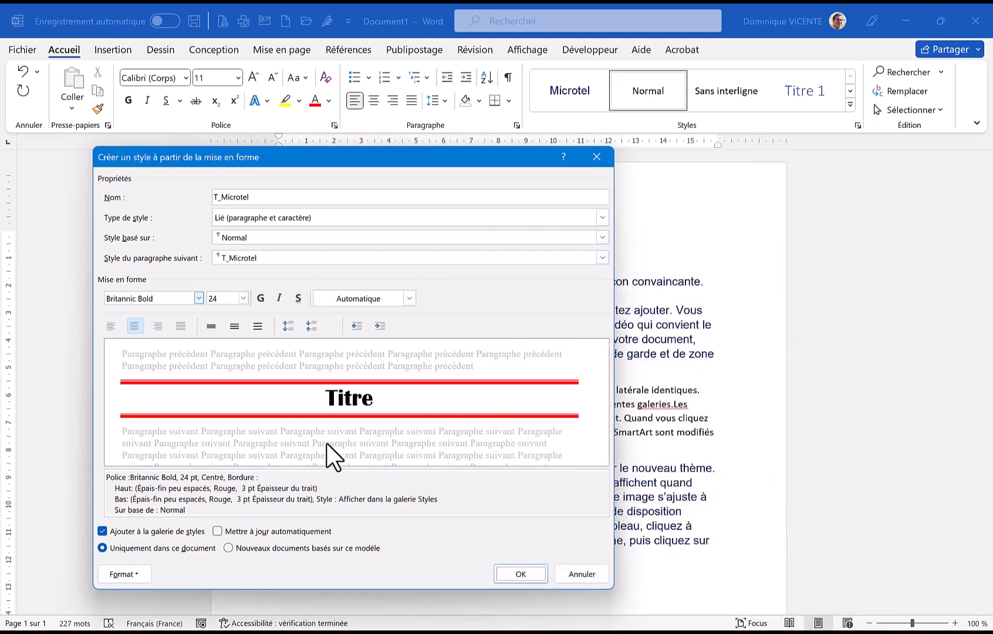
{"action": "left_click", "coordinate": [525, 571]}
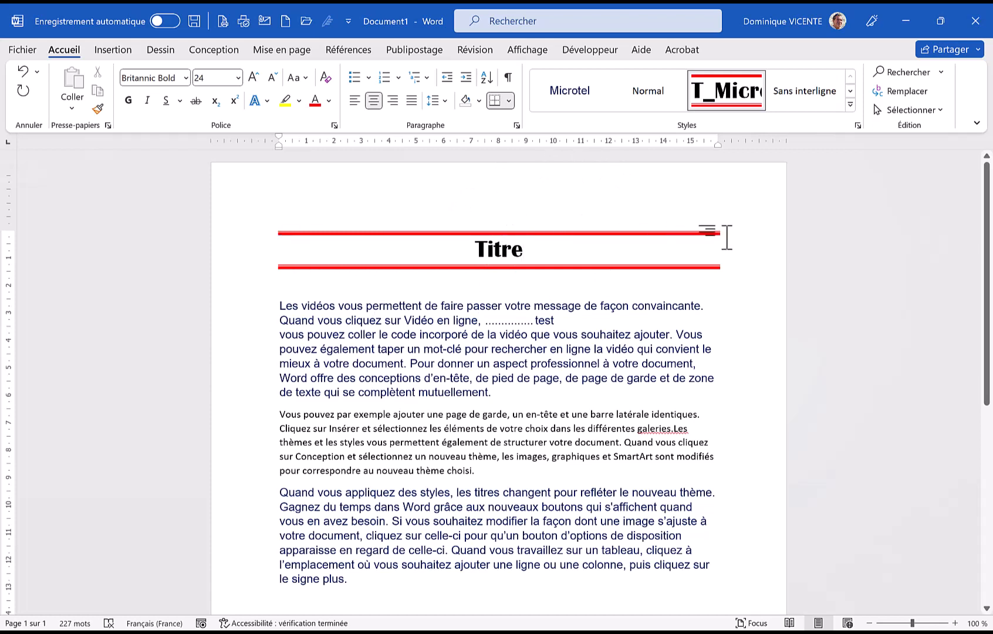
Try the Microtel and Normal styles on the "Titre" line and reapply the T_Microtel style to it
{"action": "left_click", "coordinate": [576, 93]}
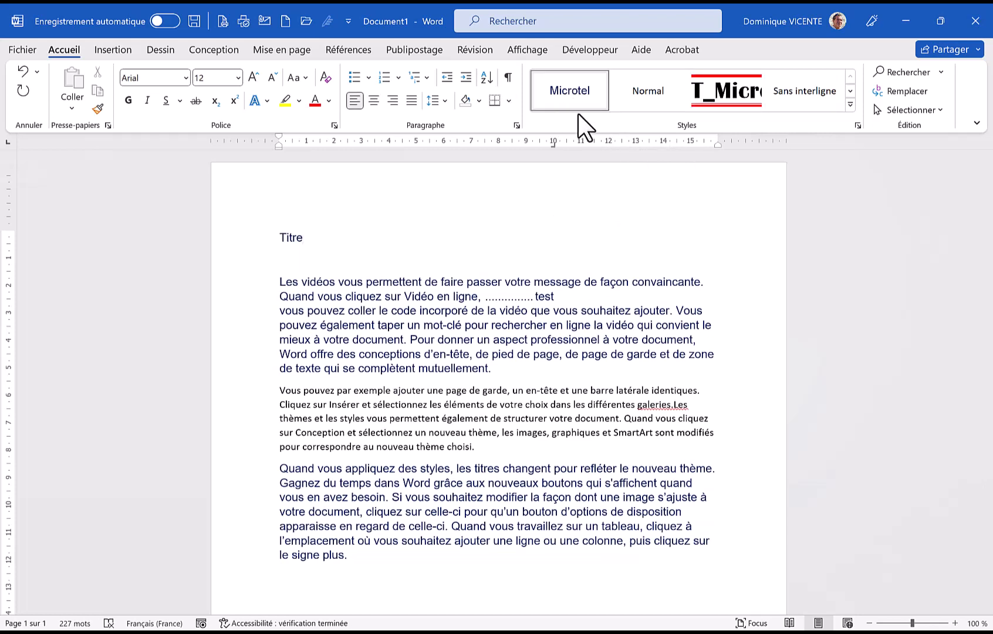
{"action": "left_click", "coordinate": [639, 92]}
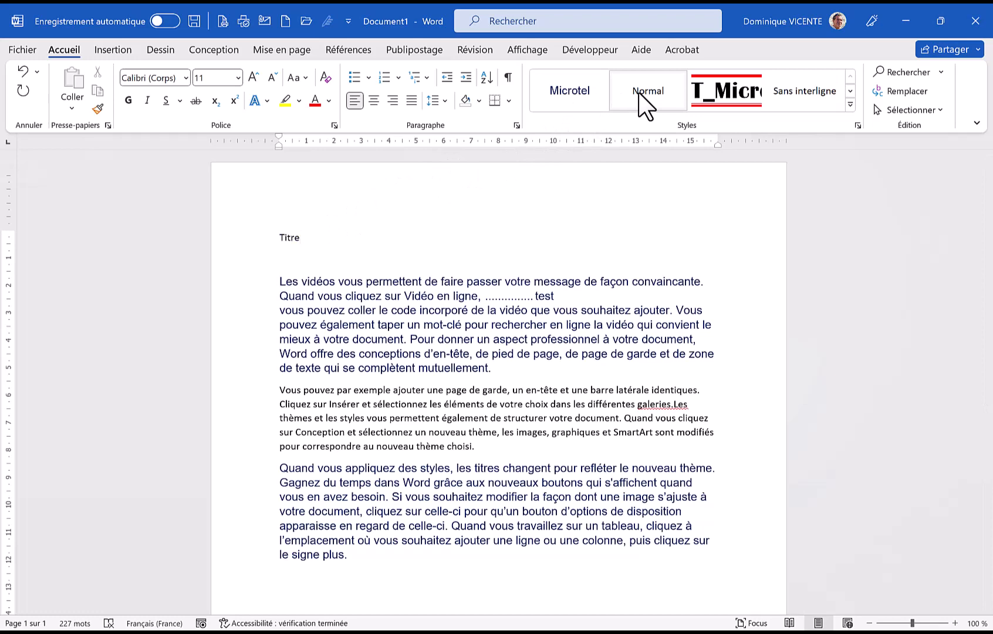
{"action": "left_click", "coordinate": [725, 85]}
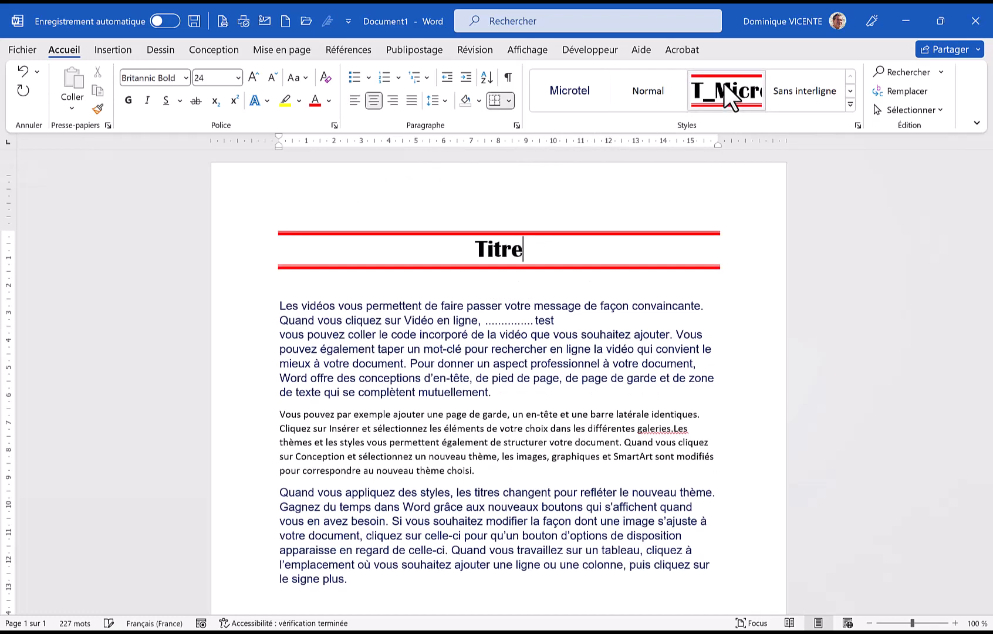